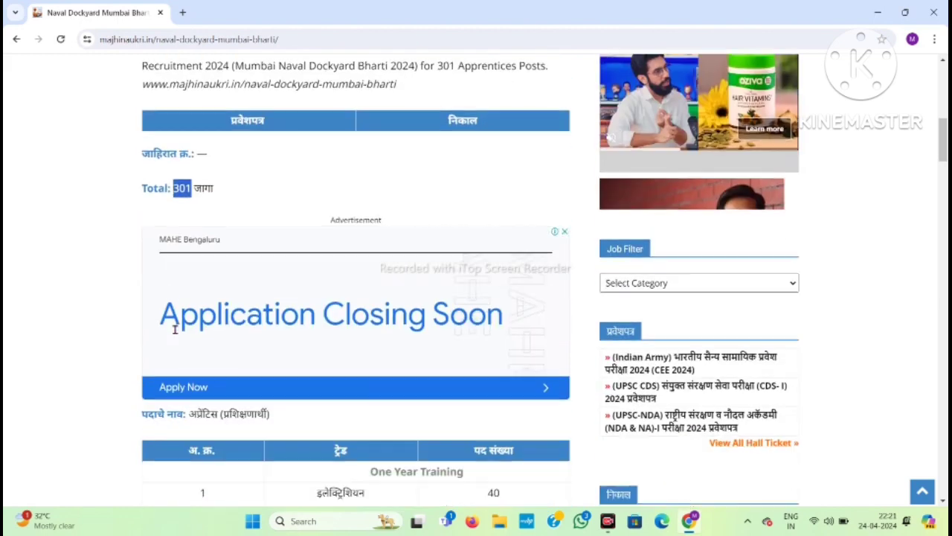
Highlight the apprentice post name and the trade table's header and first trade rows.
left_click_drag(192, 299, 280, 301)
left_click(281, 300)
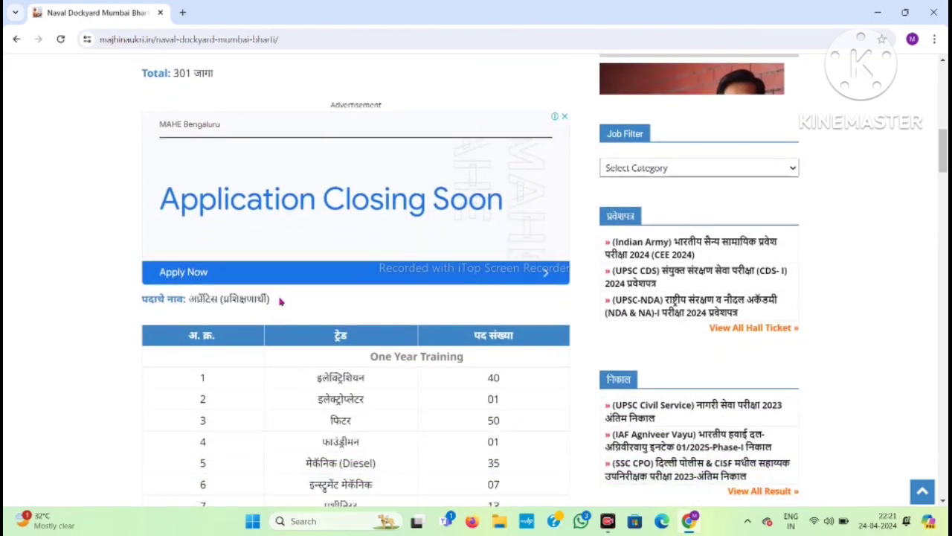
scroll(272, 349, "down", 3)
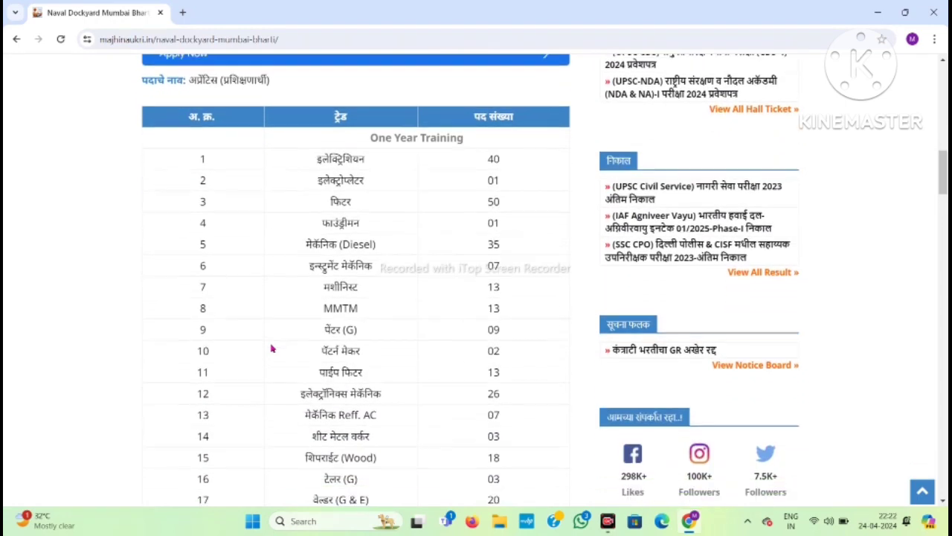
scroll(272, 347, "up", 1)
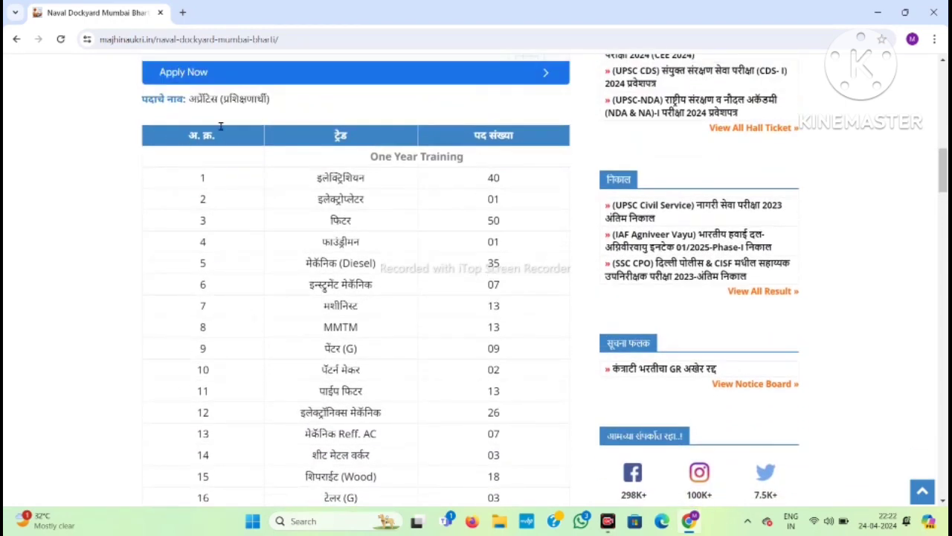
left_click_drag(221, 126, 502, 294)
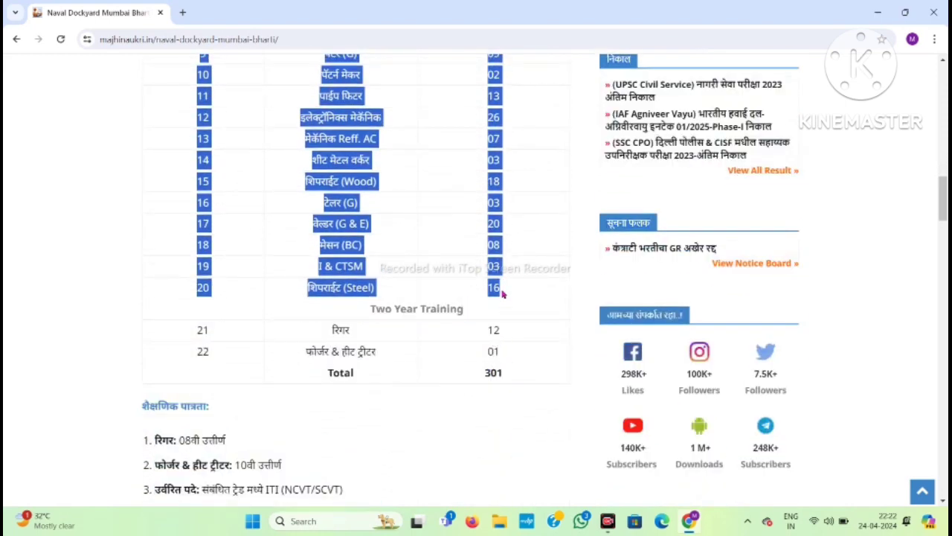
left_click(502, 294)
Scroll past the Two Year Training heading down to the table's 301-post total.
scroll(402, 268, "up", 3)
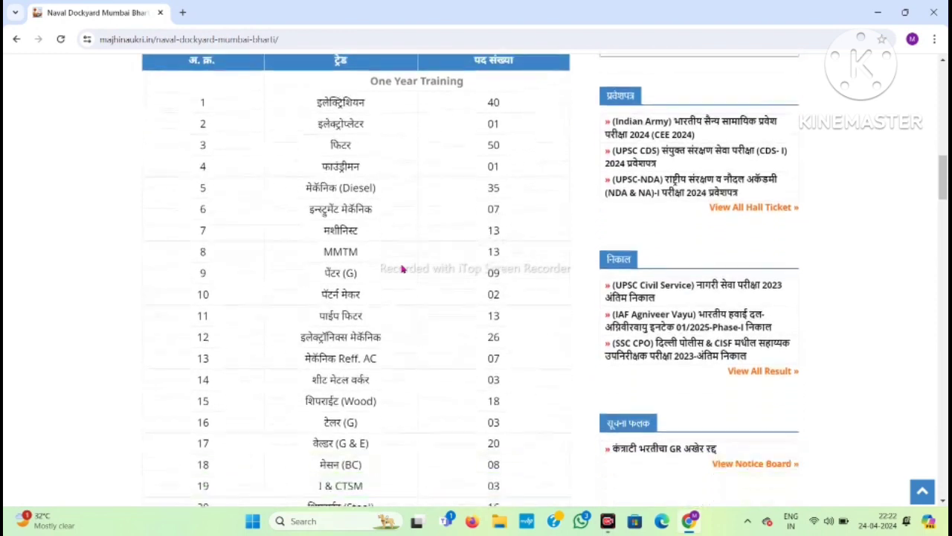
scroll(402, 269, "down", 1)
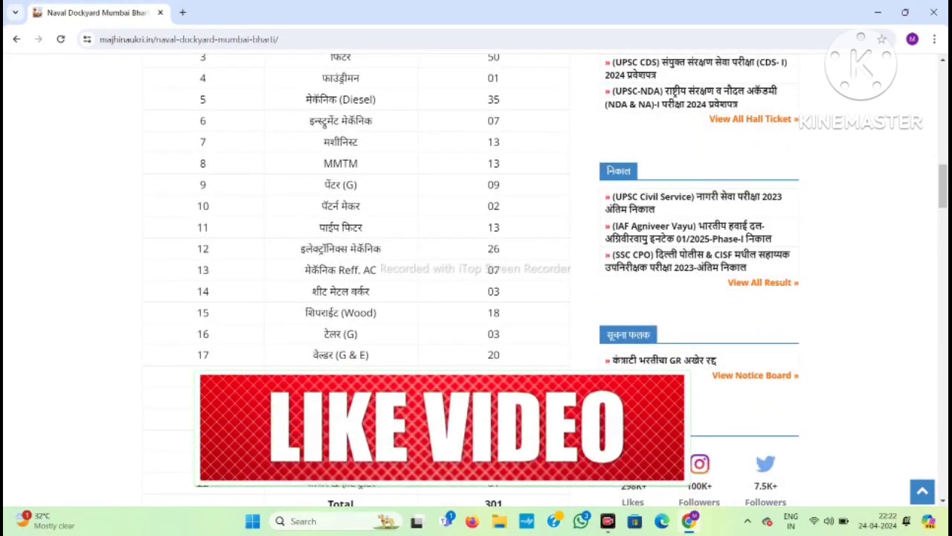
scroll(368, 319, "down", 2)
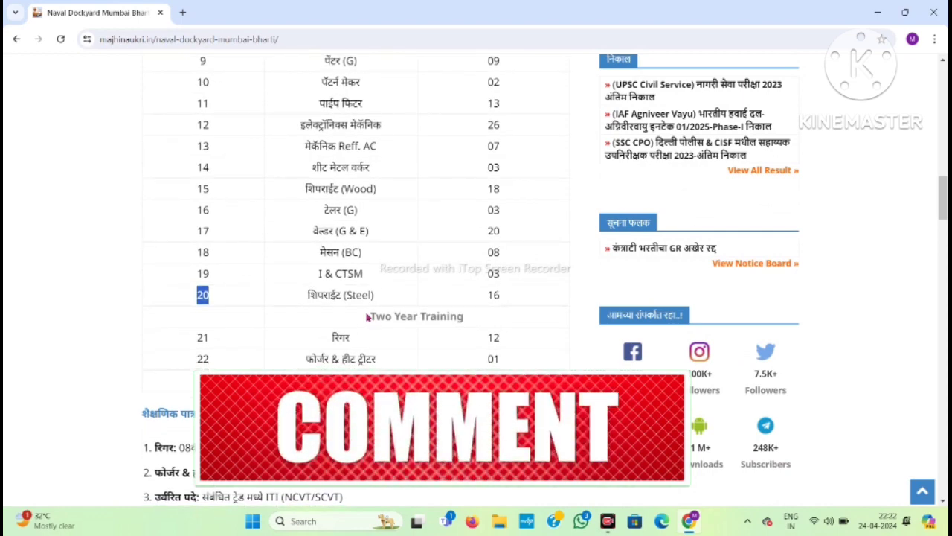
left_click_drag(368, 320, 479, 320)
left_click(482, 333)
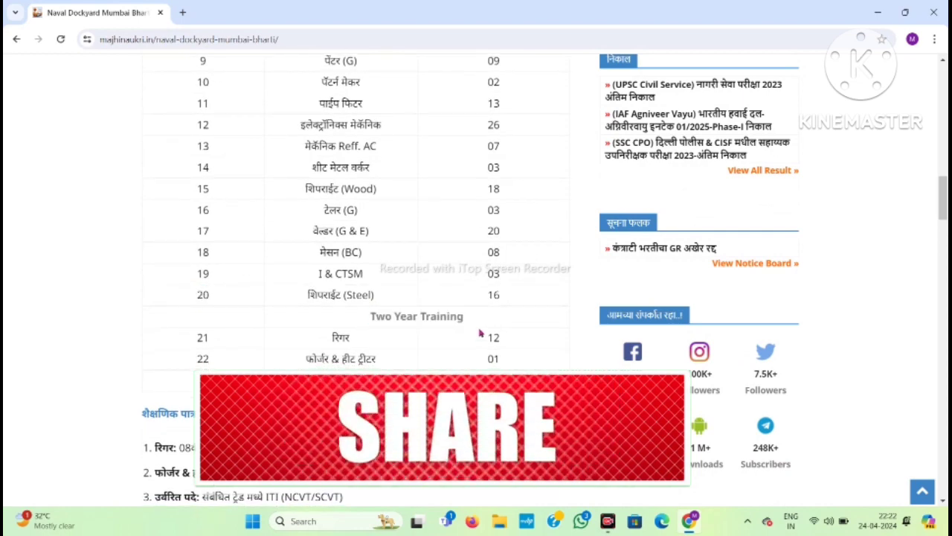
scroll(158, 273, "down", 3)
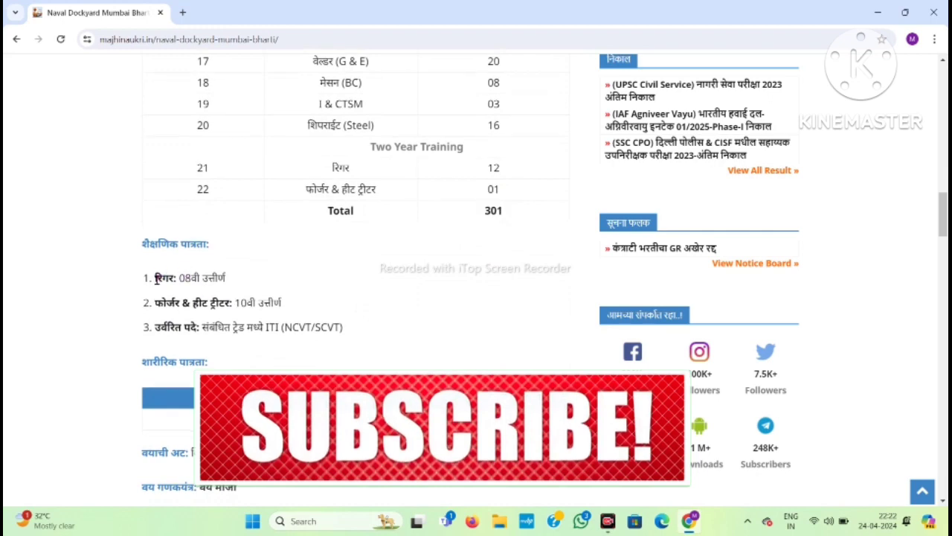
Highlight the Rigger and Forger & Heat Treater qualifications and the ITI (NCVT/SCVT) requirement line.
double_click(156, 278)
left_click(338, 162)
double_click(339, 162)
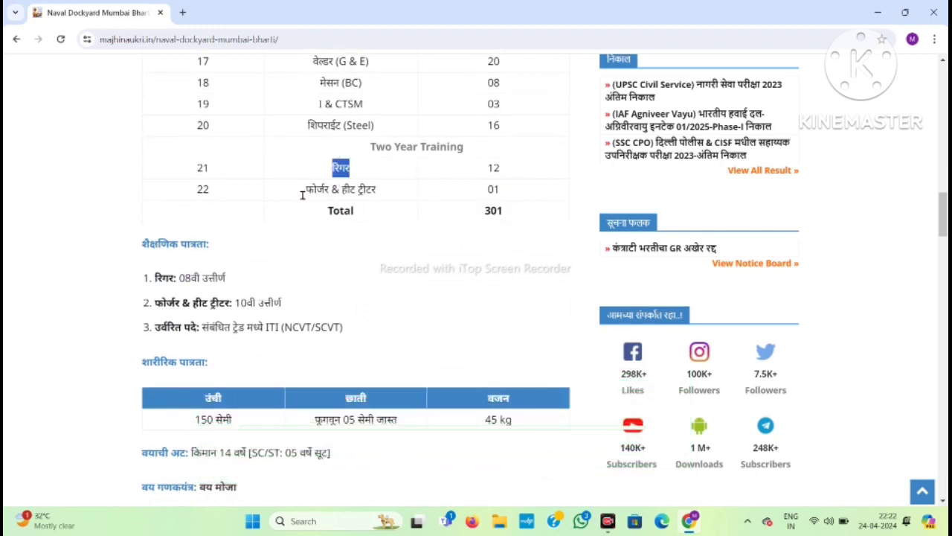
triple_click(196, 278)
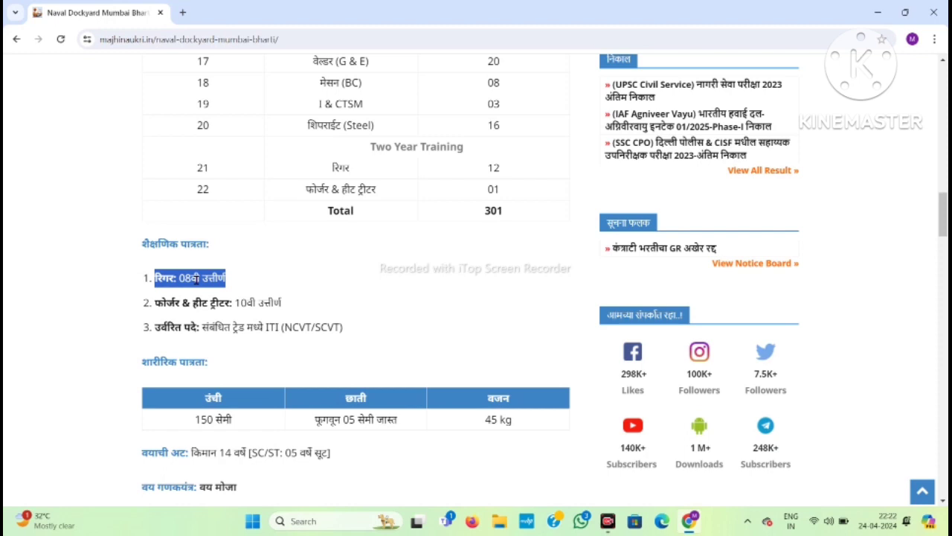
triple_click(318, 189)
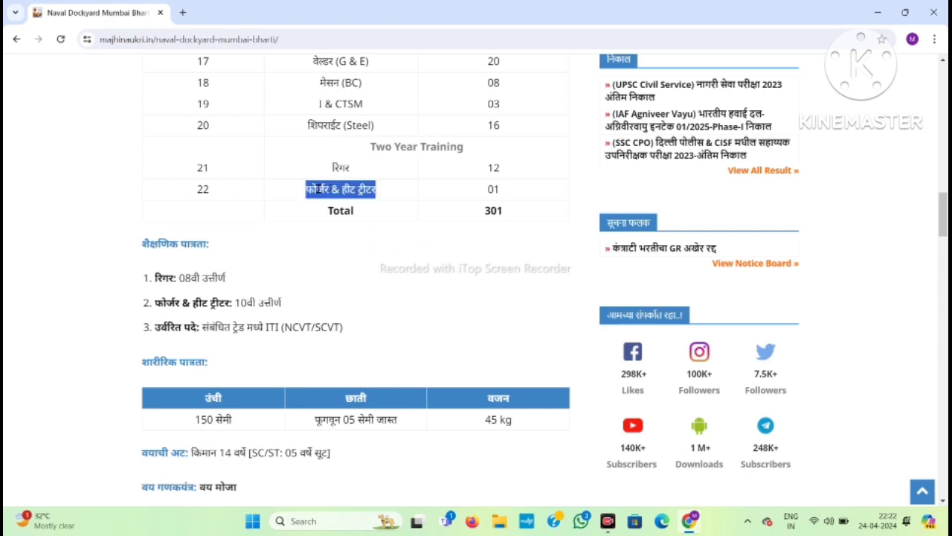
triple_click(253, 299)
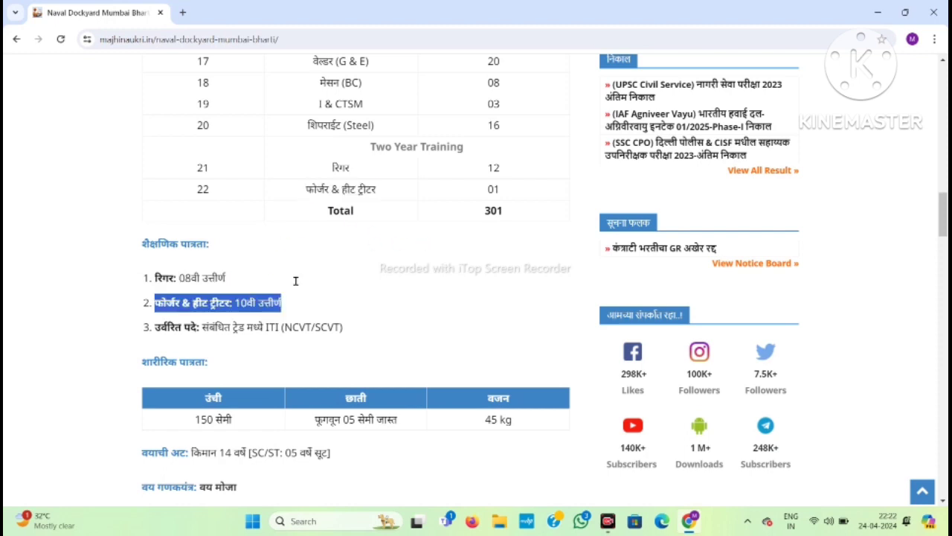
double_click(206, 325)
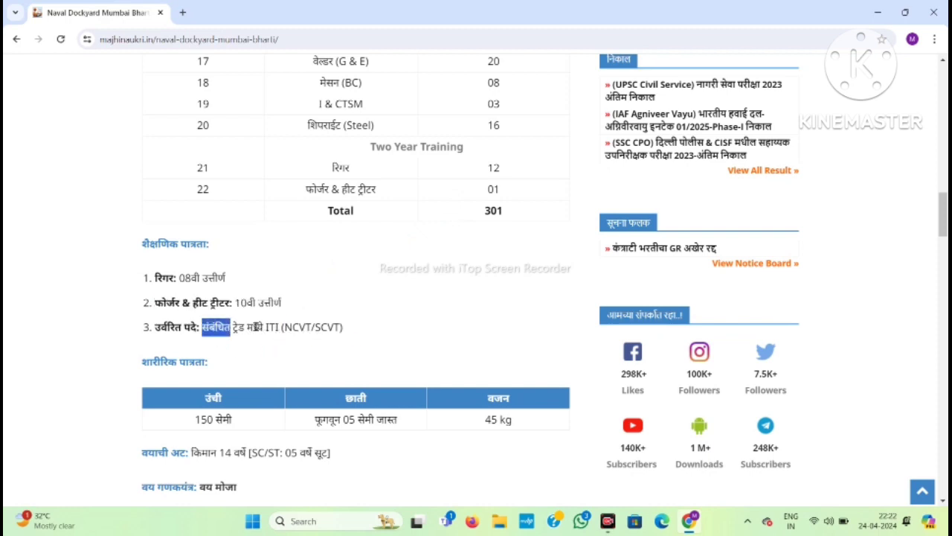
left_click_drag(157, 326, 345, 325)
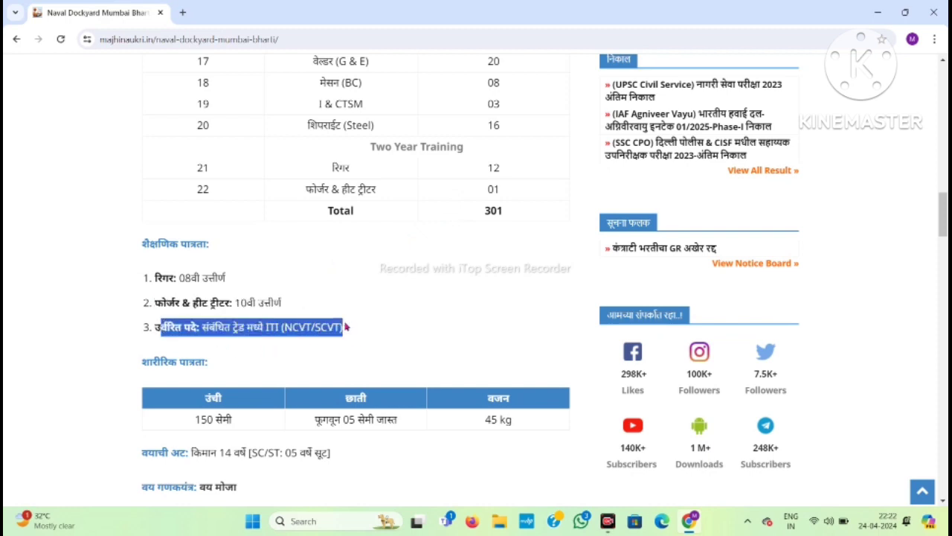
left_click(357, 327)
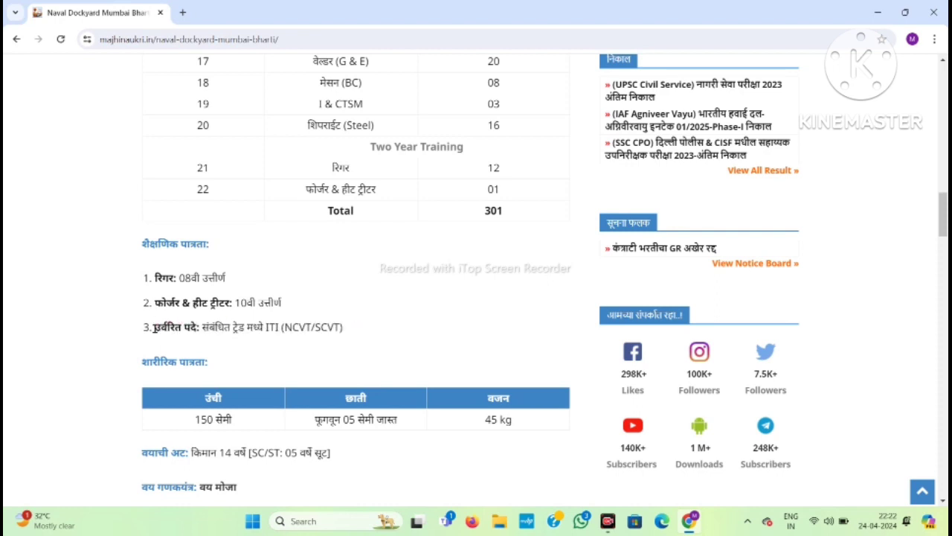
left_click_drag(154, 328, 379, 330)
left_click(379, 330)
scroll(379, 331, "down", 2)
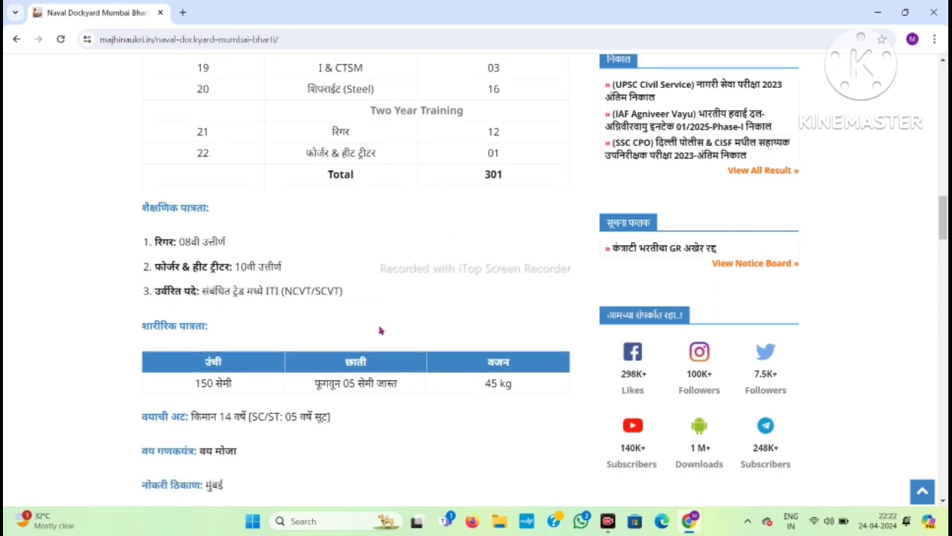
Highlight the 150 cm height, chest and 45 kg weight standards, minimum age 14, and Mumbai location.
double_click(204, 305)
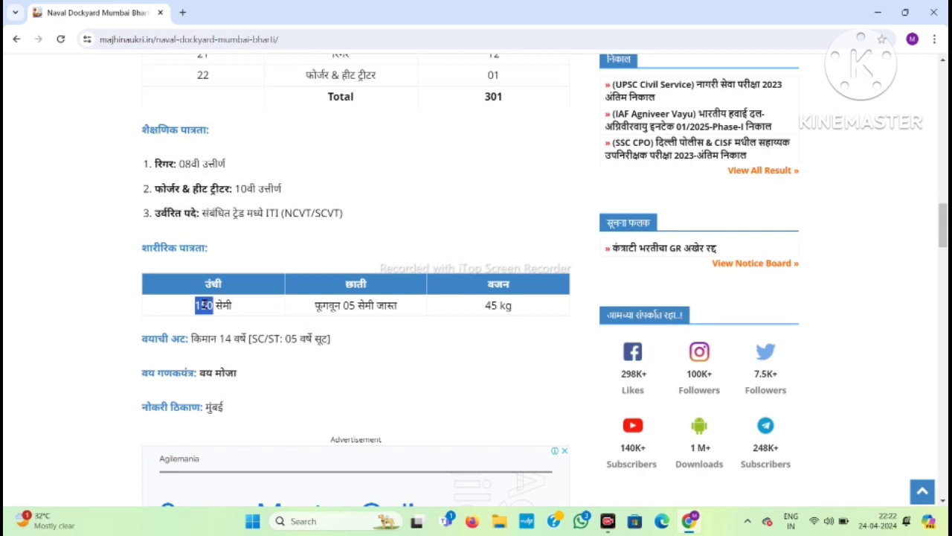
triple_click(341, 309)
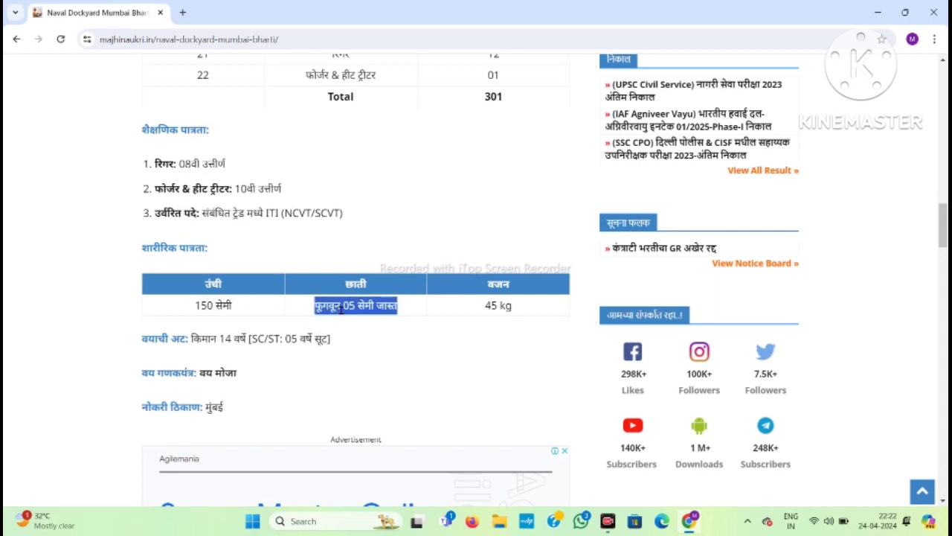
double_click(489, 305)
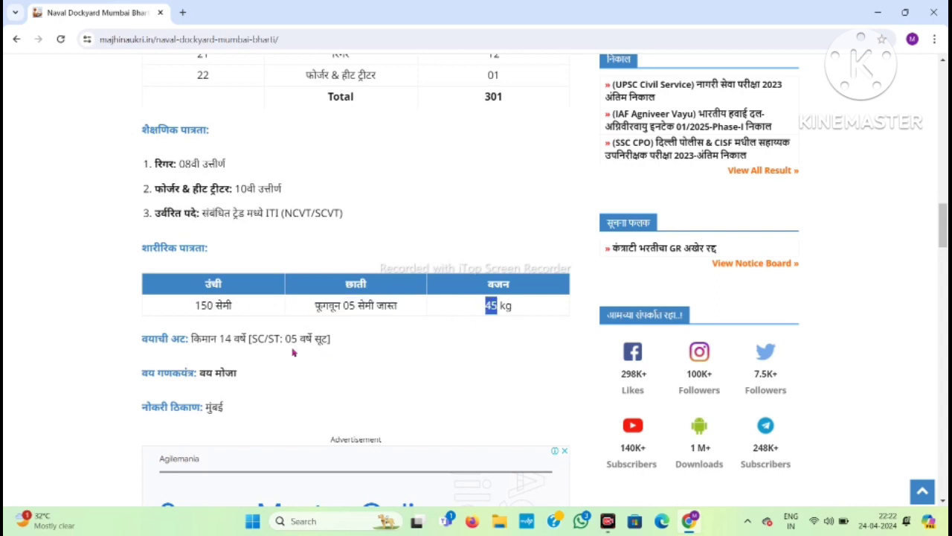
left_click_drag(192, 338, 354, 338)
left_click(355, 338)
scroll(221, 432, "down", 1)
double_click(213, 336)
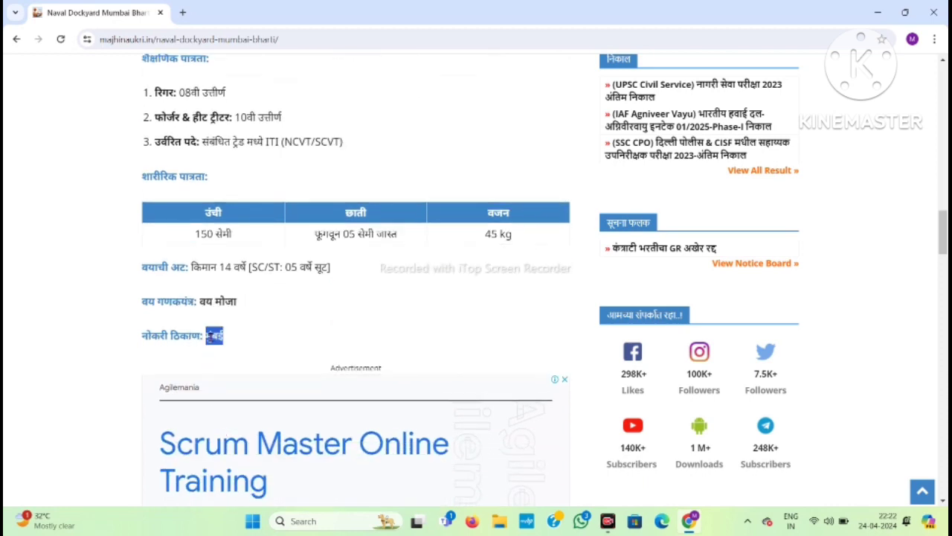
scroll(212, 337, "down", 5)
Check the last date, view the notification PDF, then open the online application site in a new tab.
scroll(211, 337, "down", 1)
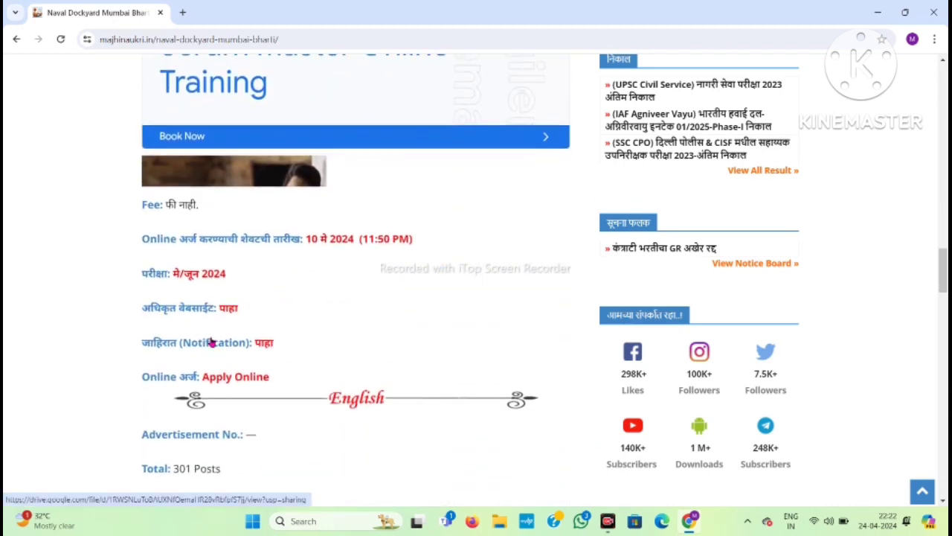
left_click_drag(302, 235, 426, 251)
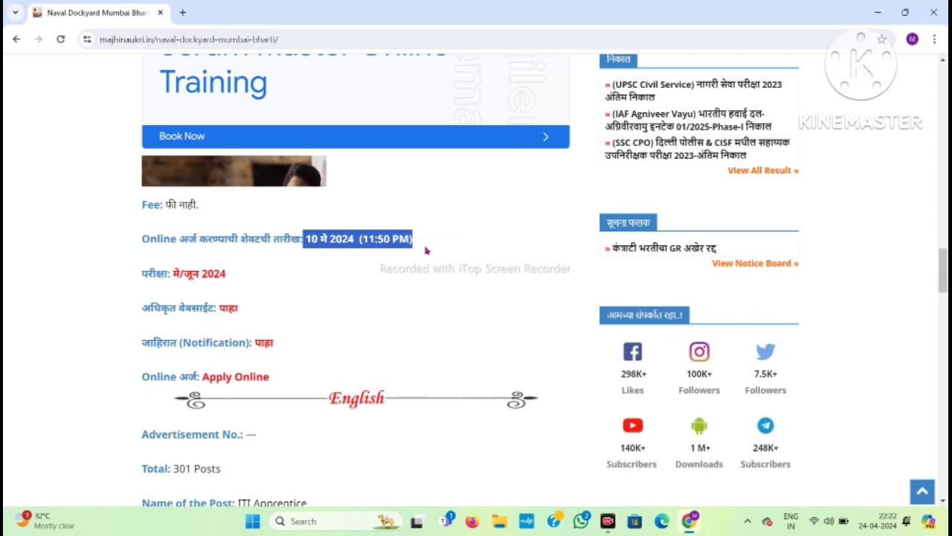
left_click(428, 251)
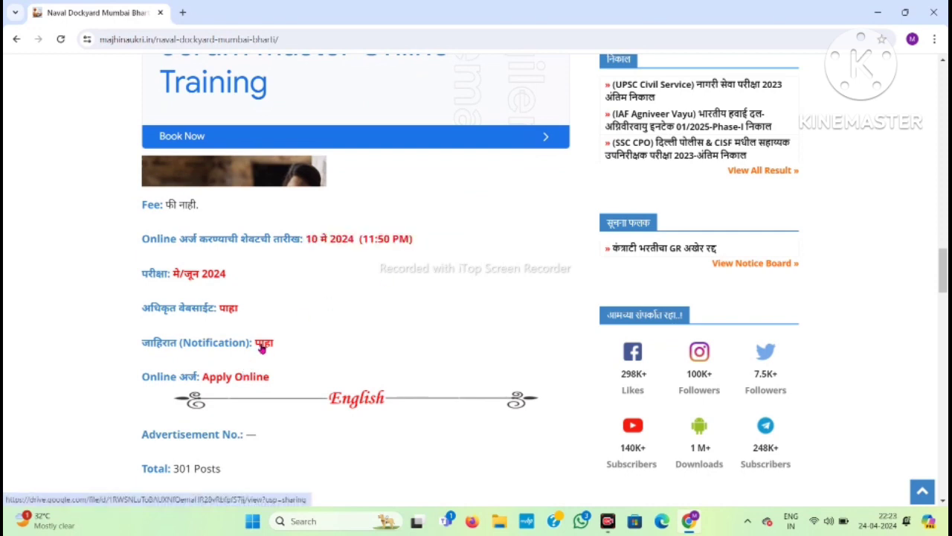
left_click(262, 344)
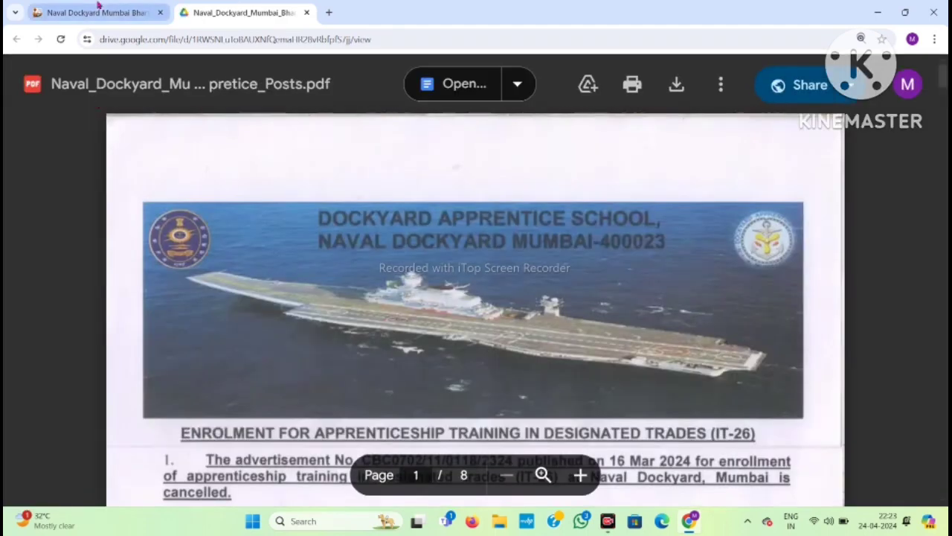
left_click(97, 12)
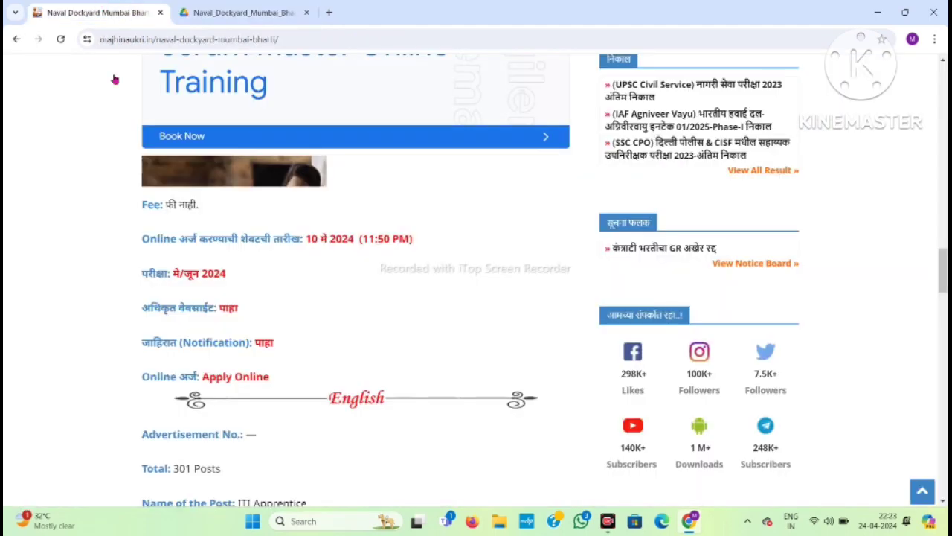
left_click(229, 378)
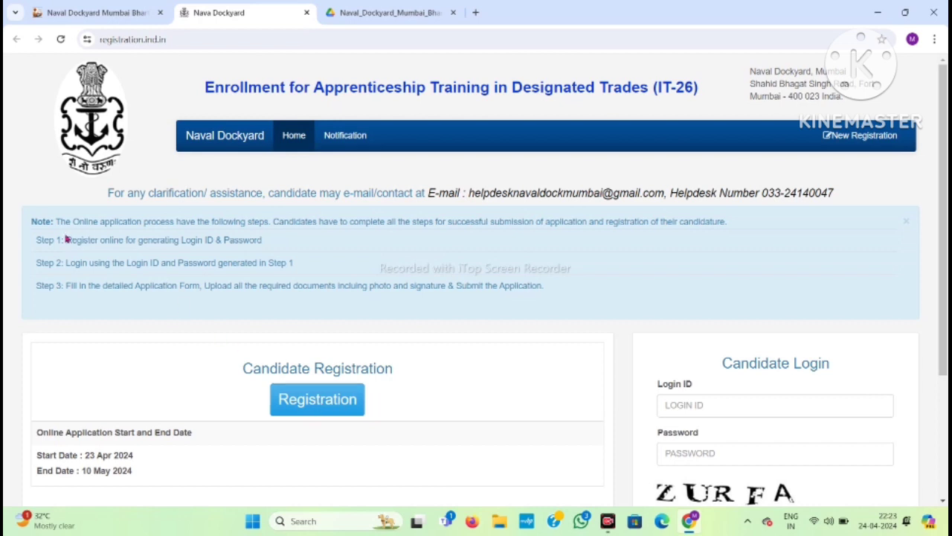
Highlight the portal's Step 1, 2 and 3 instructions, then open the New Registration form.
left_click_drag(64, 240, 272, 243)
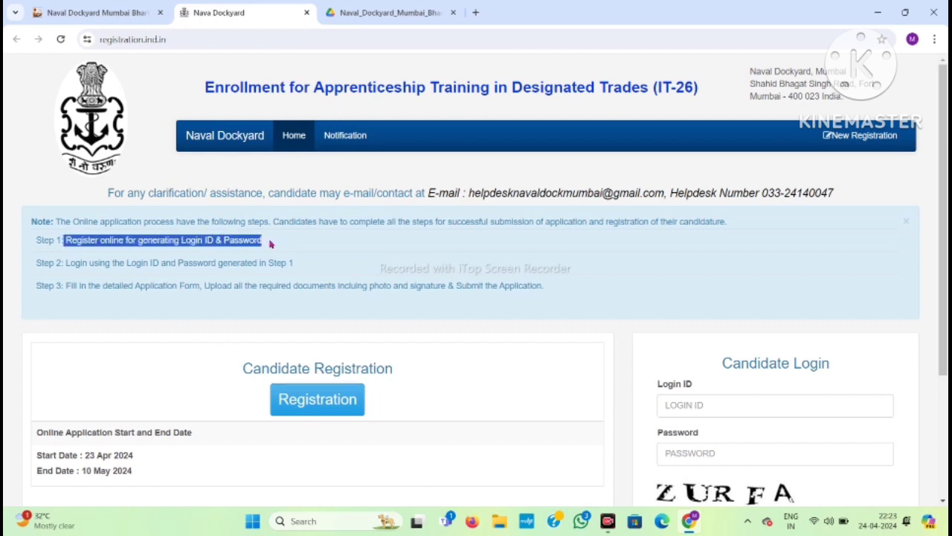
left_click_drag(64, 263, 305, 263)
left_click(306, 264)
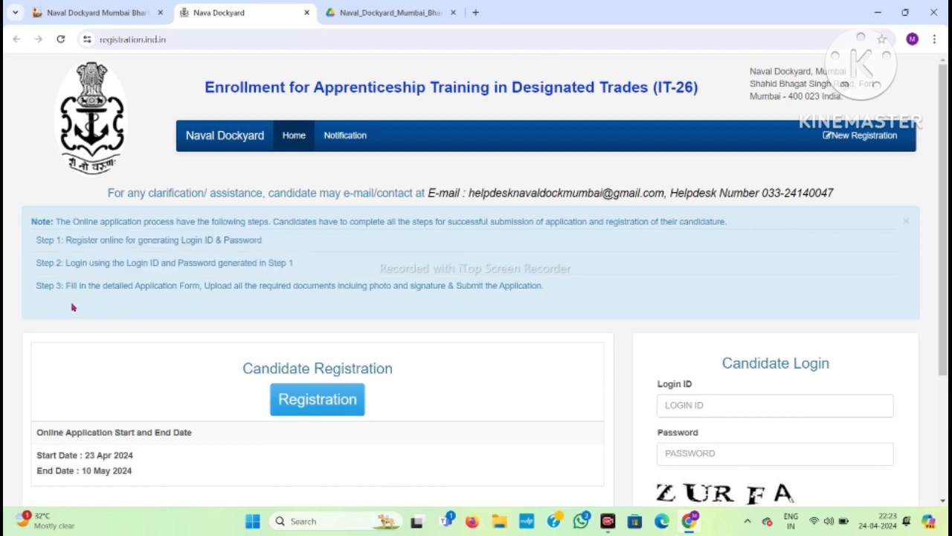
left_click_drag(63, 285, 36, 240)
left_click_drag(392, 300, 552, 296)
left_click(552, 296)
left_click(328, 411)
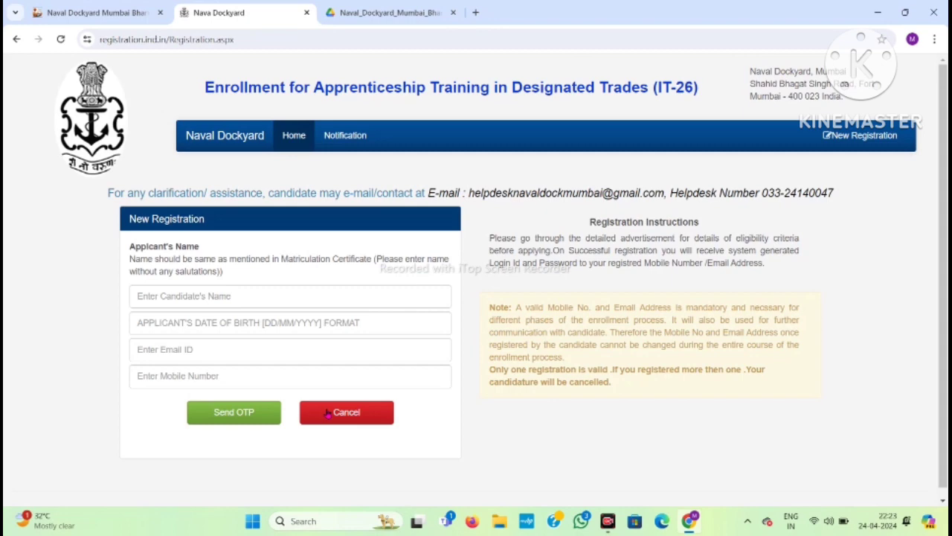
Enter the candidate's full name in the New Registration form.
left_click(216, 300)
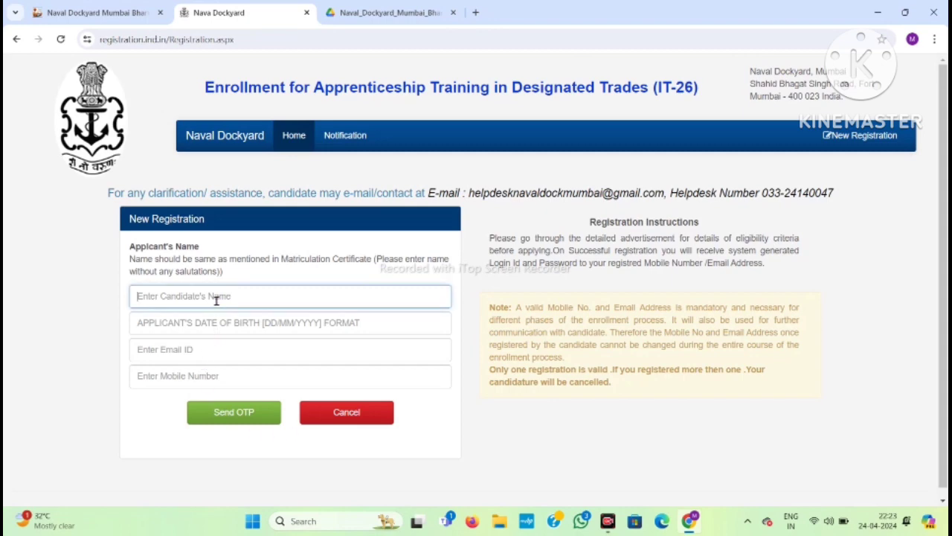
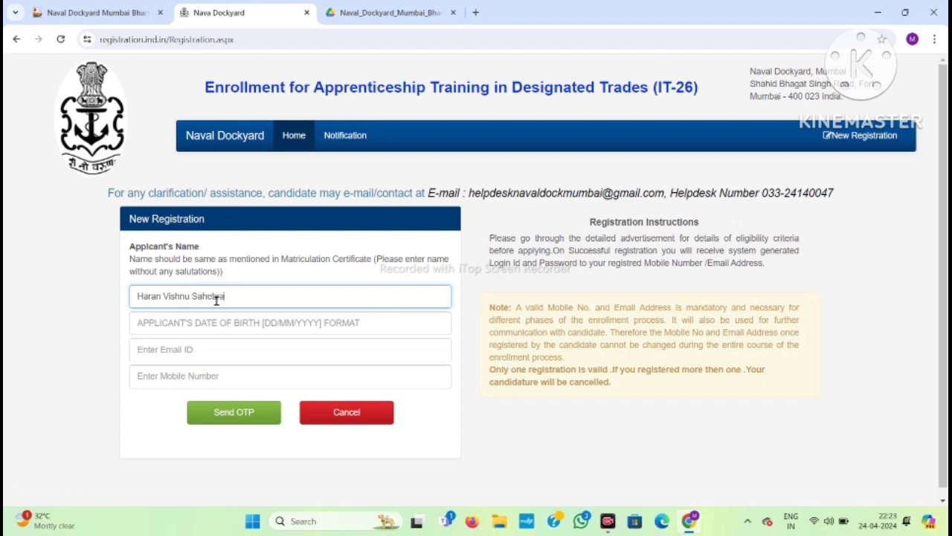
key("Tab")
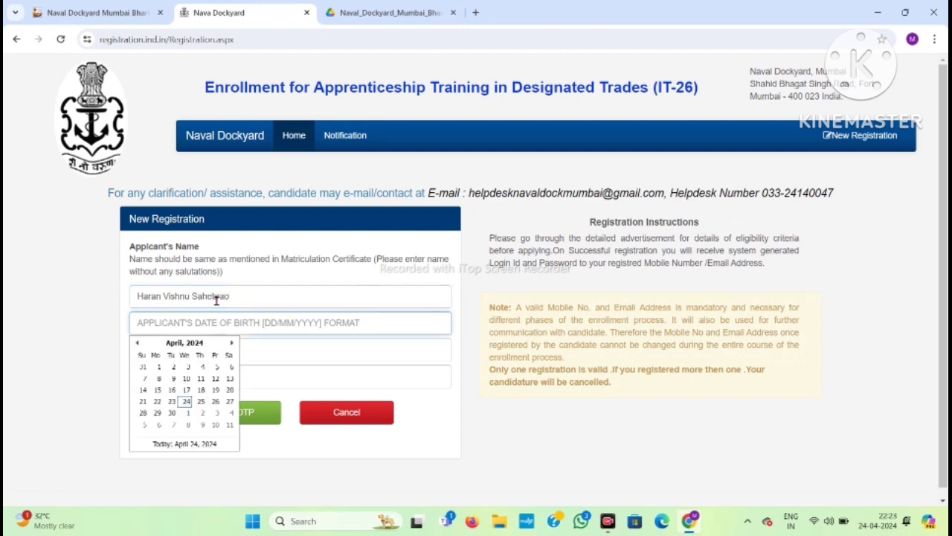
Set the date of birth to 01/01/2007 in the date picker and enter the candidate's e-mail address.
left_click(185, 344)
left_click(185, 344)
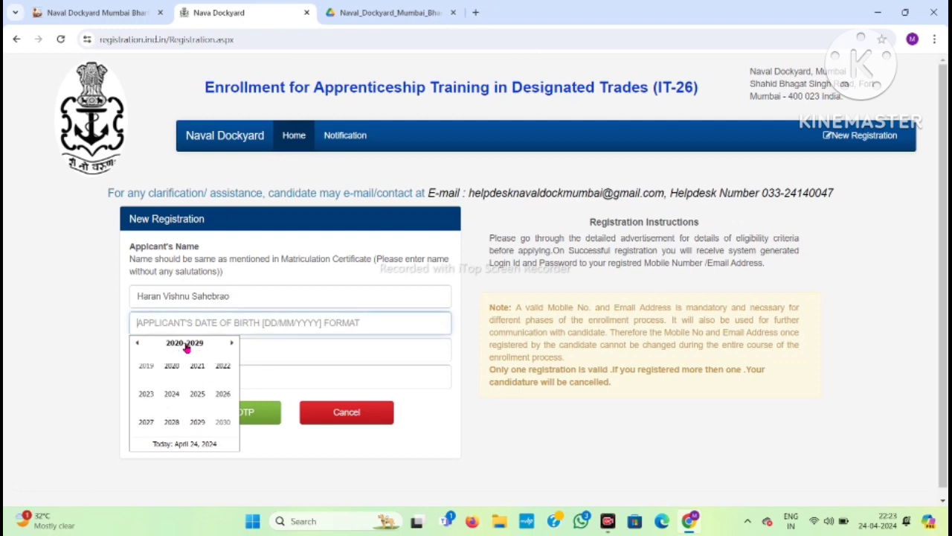
left_click(136, 343)
left_click(135, 343)
left_click(146, 422)
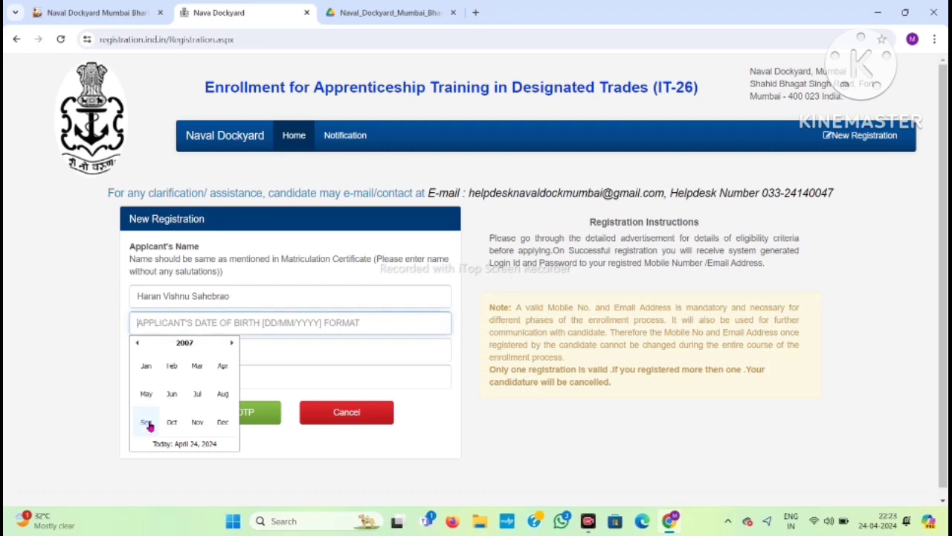
left_click(145, 365)
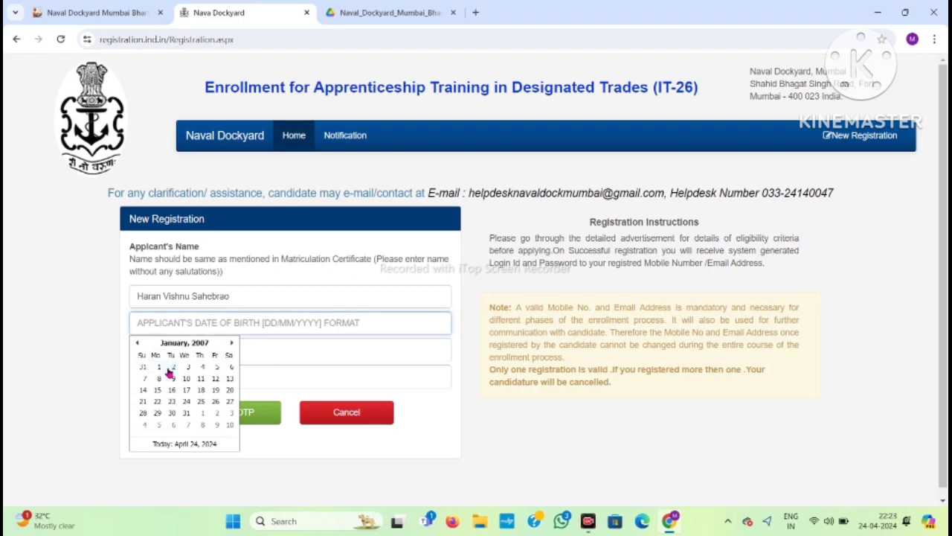
left_click(158, 366)
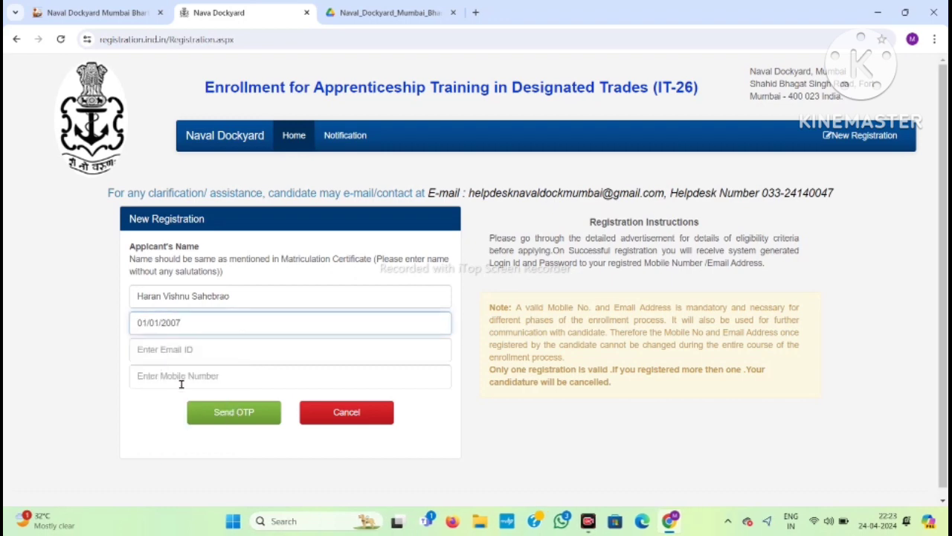
left_click(172, 341)
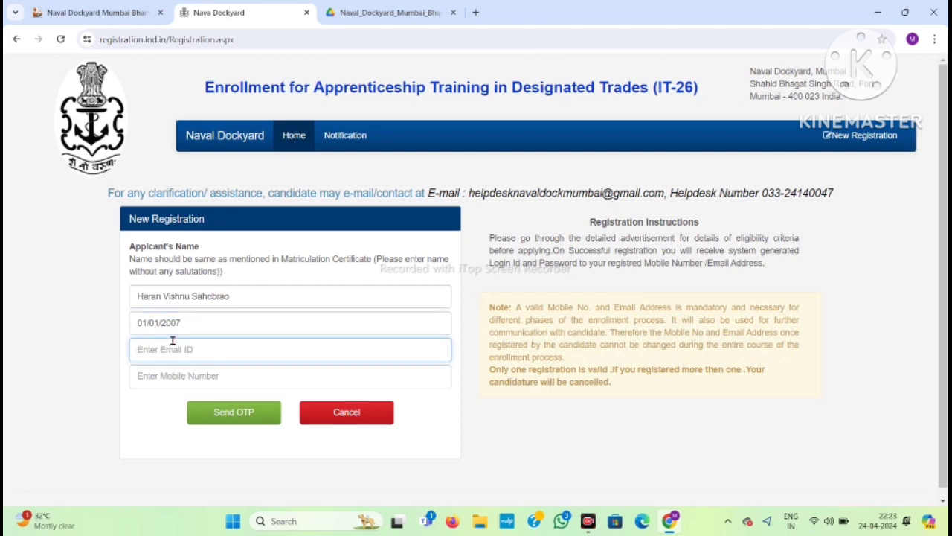
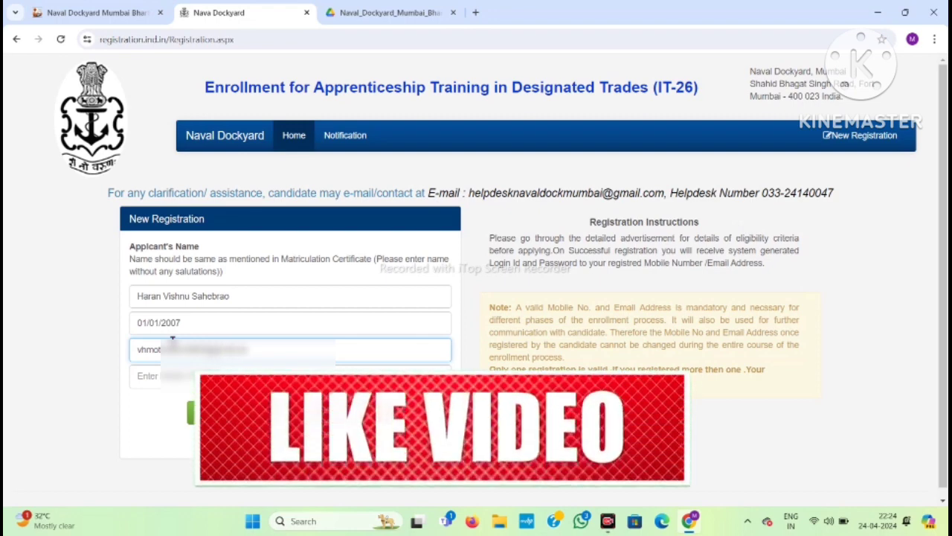
Enter the candidate's mobile number and request a verification code.
key("Tab")
type("9657")
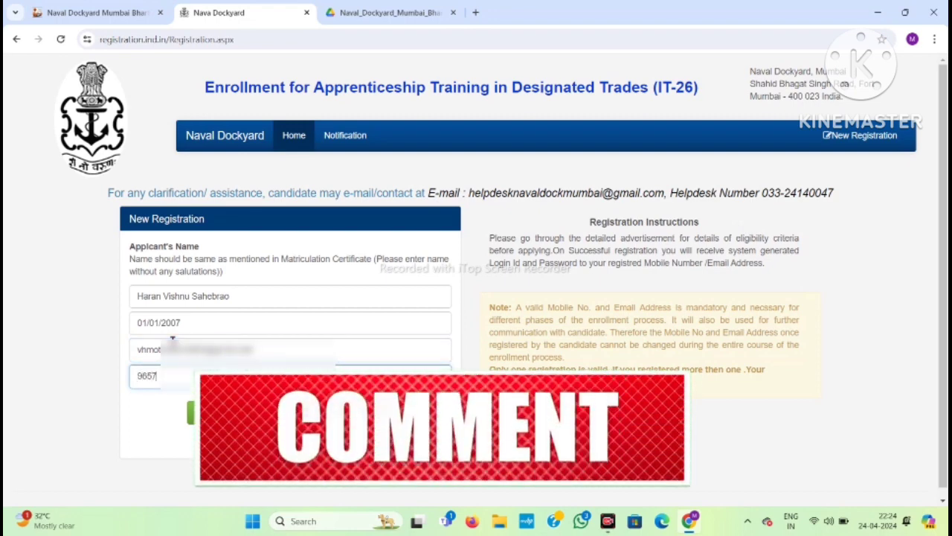
type("5****")
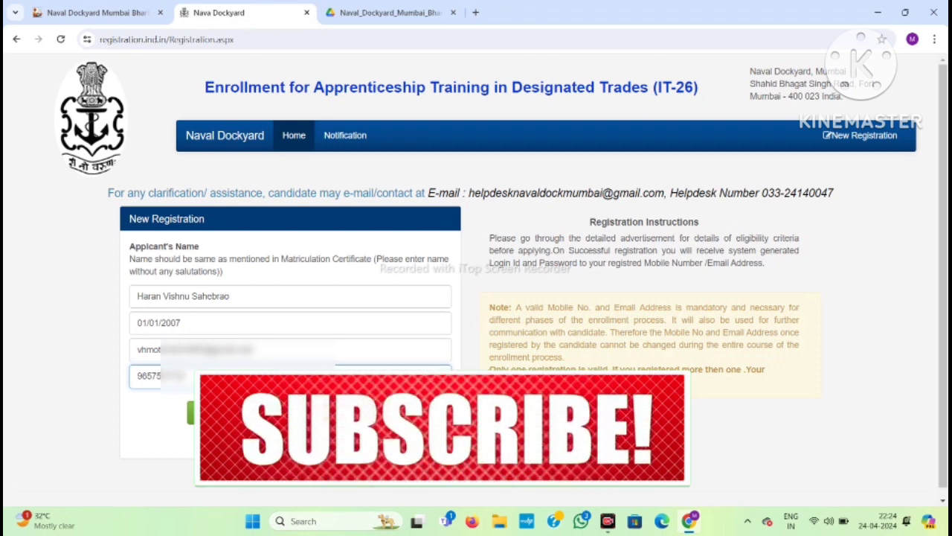
left_click(223, 413)
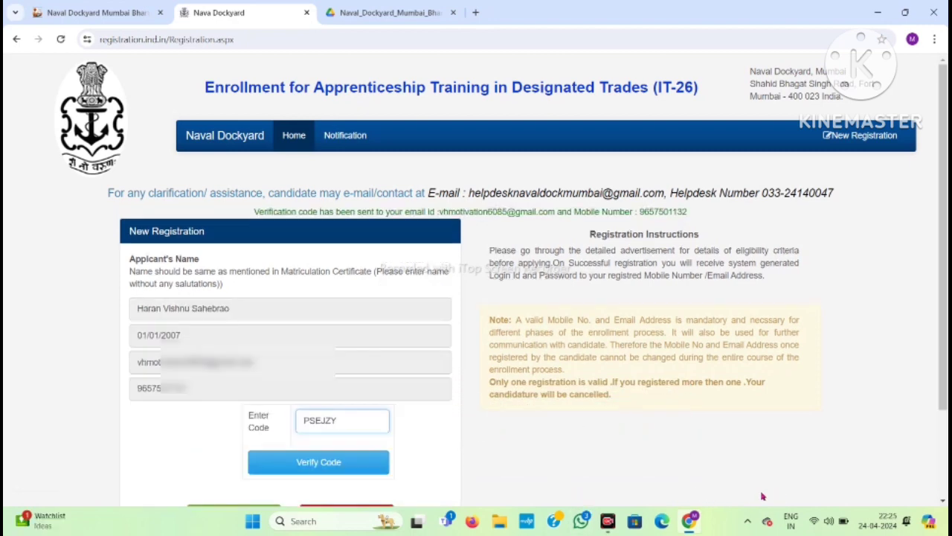
Verify the entered code and dismiss the registration-success alert showing the login credentials.
scroll(399, 455, "down", 3)
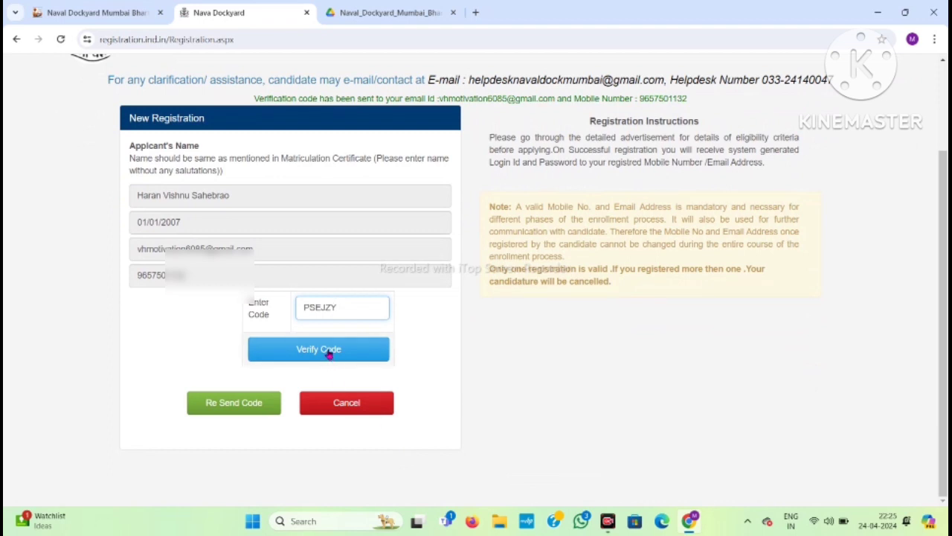
left_click(329, 355)
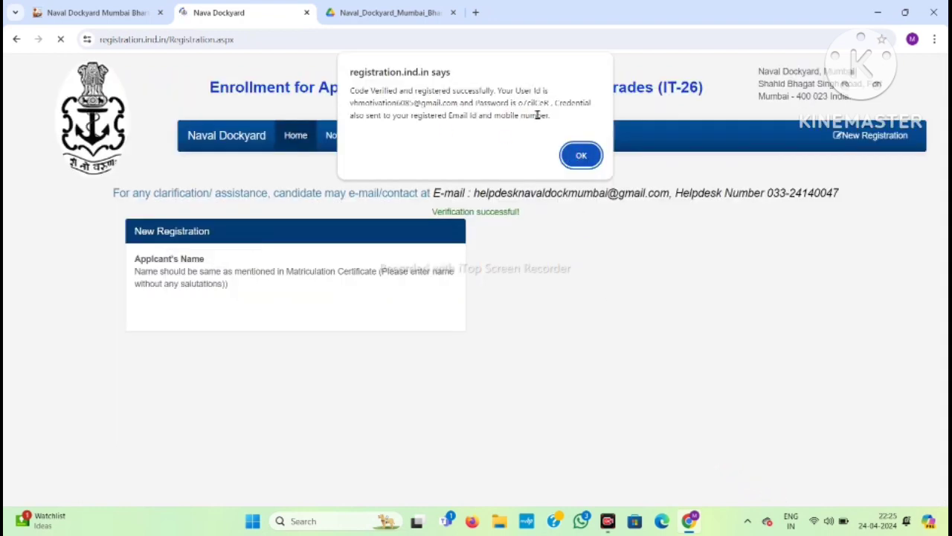
left_click(582, 155)
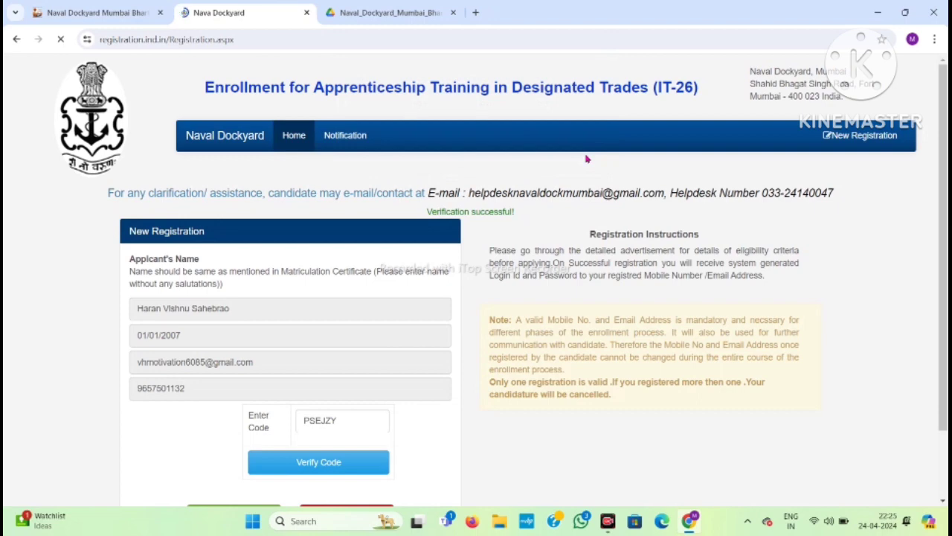
Enter the registered login ID, password and captcha in Candidate Login, then log in.
scroll(393, 312, "down", 2)
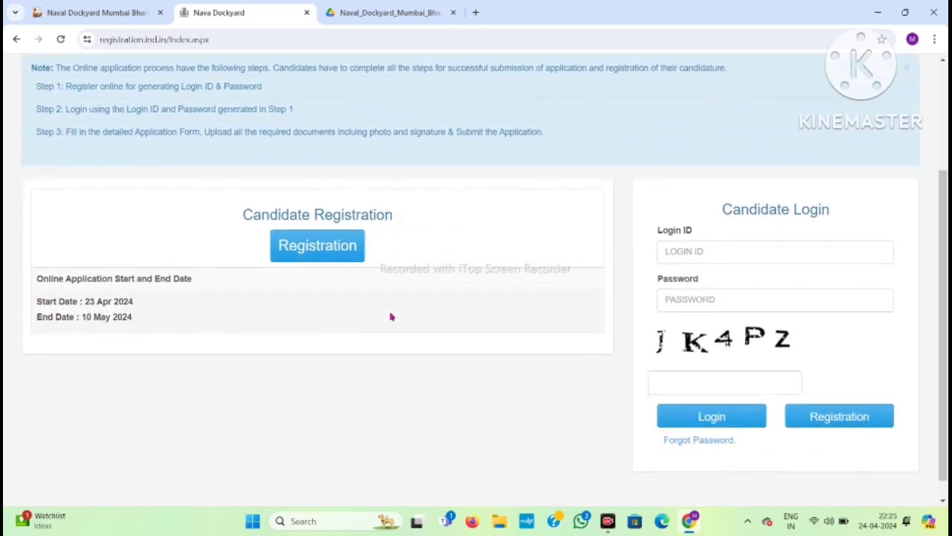
left_click(688, 247)
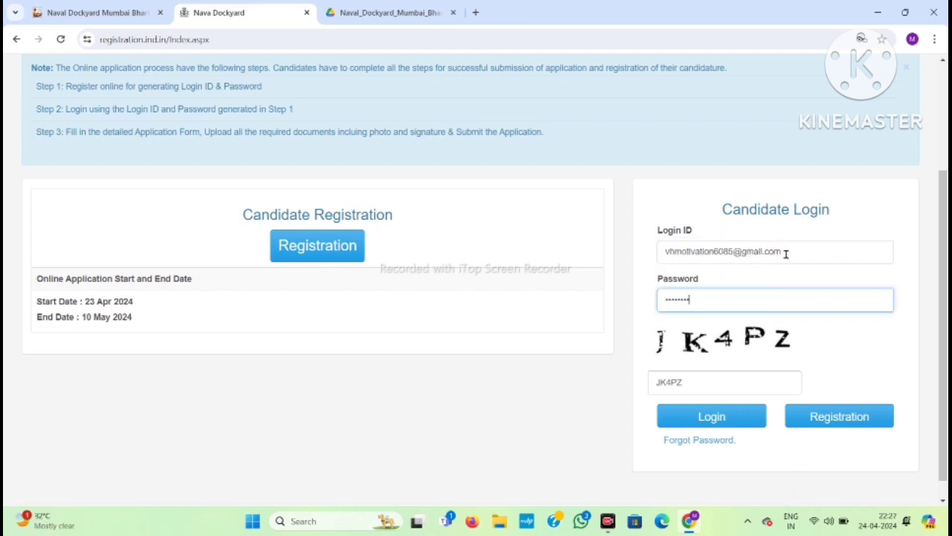
left_click(791, 253)
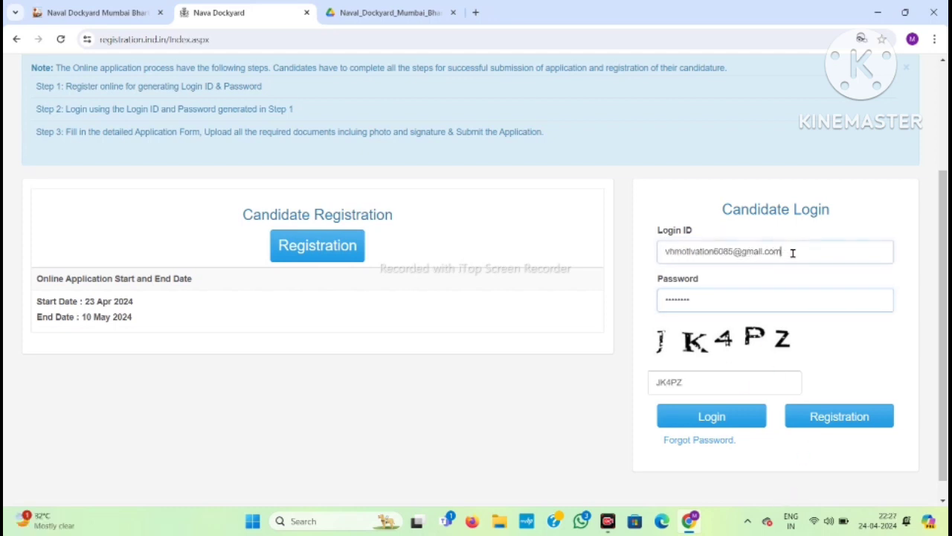
triple_click(793, 253)
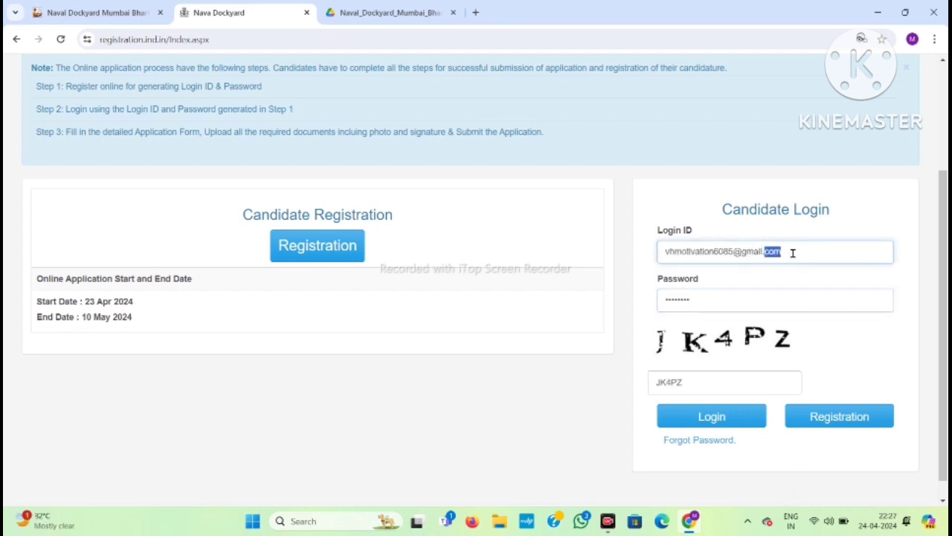
left_click(737, 306)
double_click(737, 306)
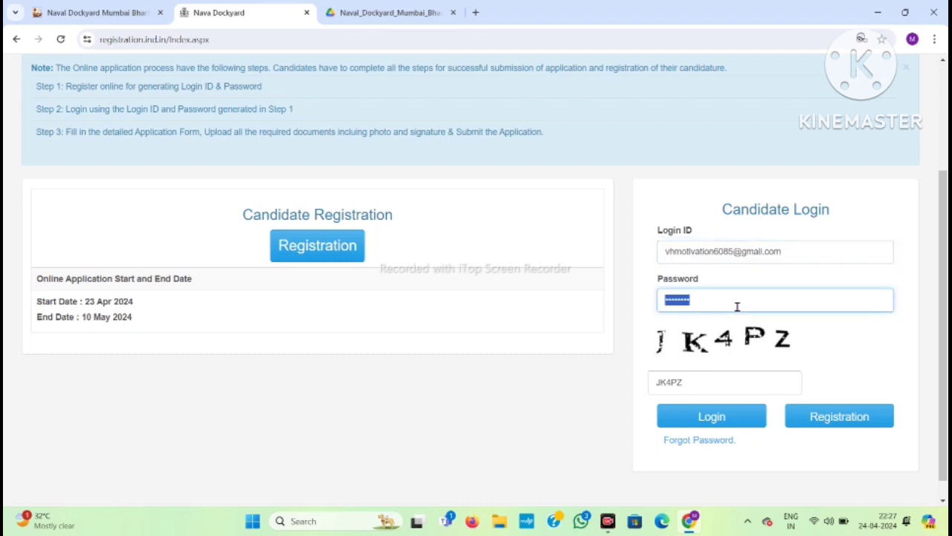
double_click(709, 379)
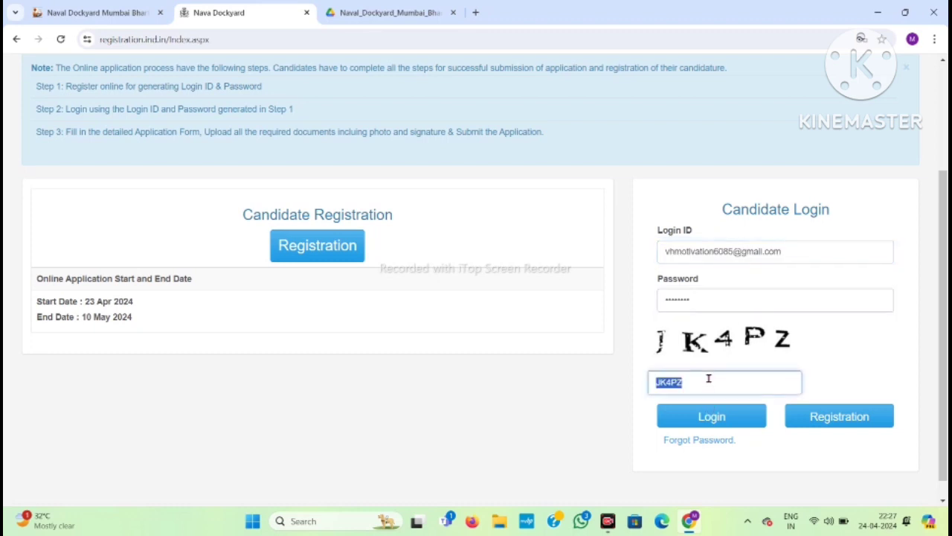
left_click(714, 418)
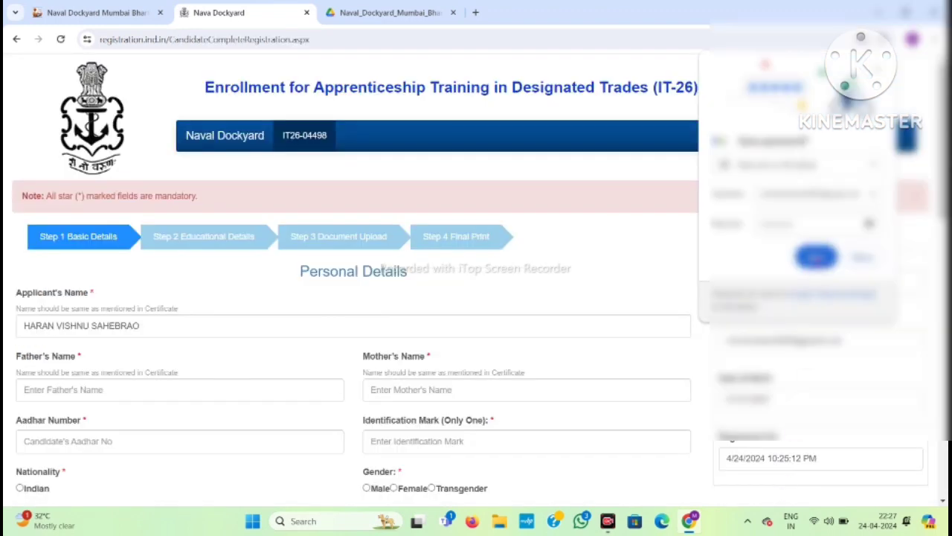
Enter the father's and mother's names and a valid Aadhaar number, correcting it after the error.
scroll(93, 381, "down", 2)
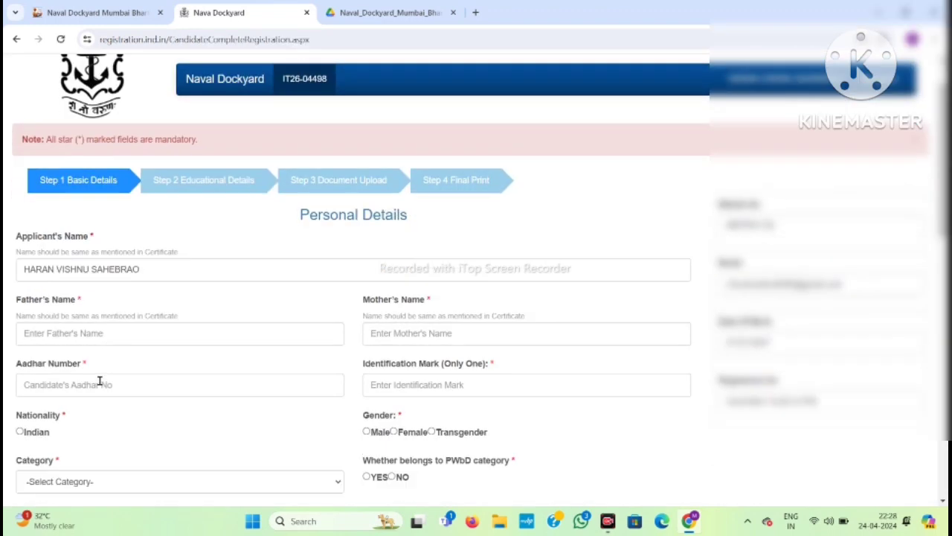
left_click(85, 218)
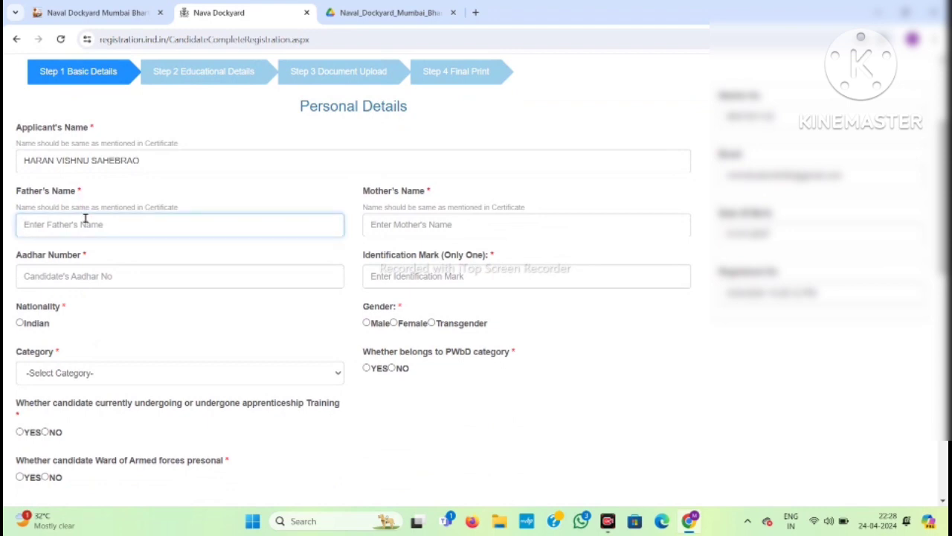
type("SAHEBRAO")
left_click(382, 226)
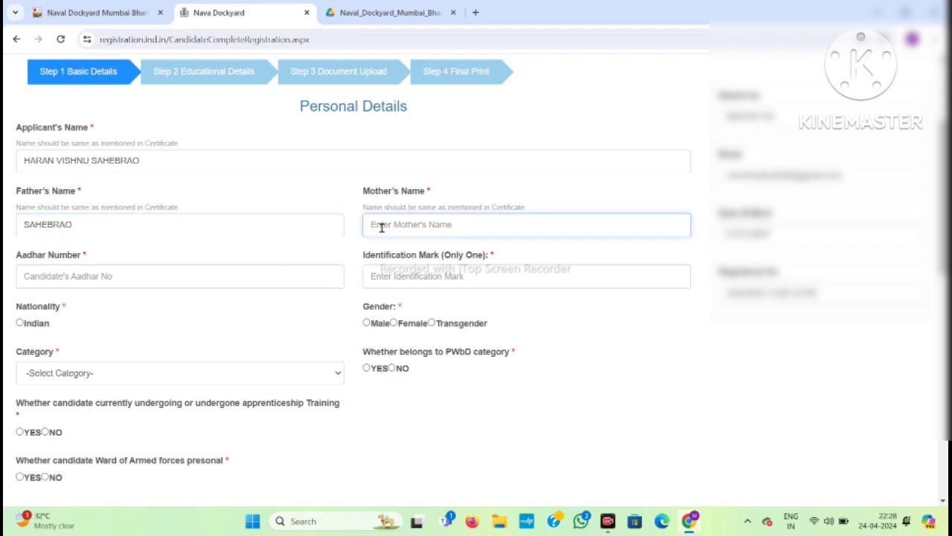
type("ANITA")
key("Tab")
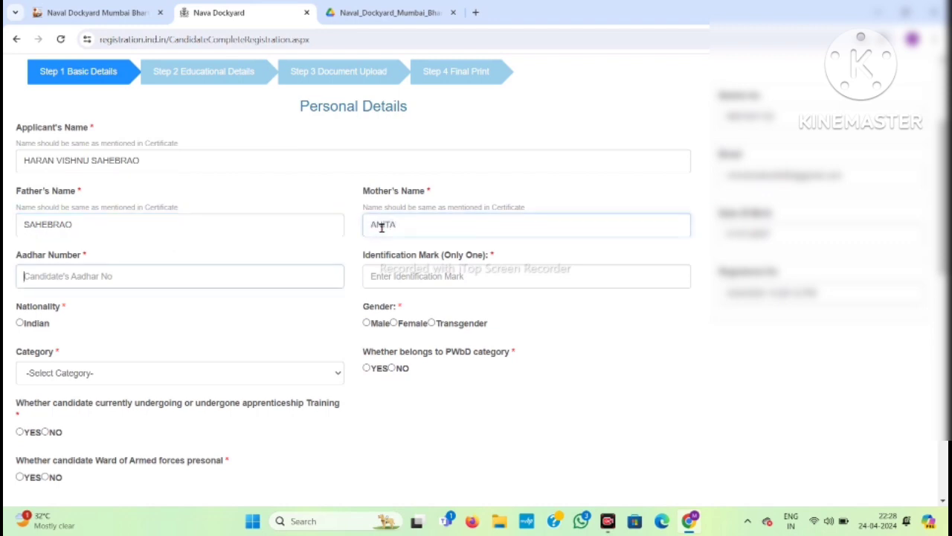
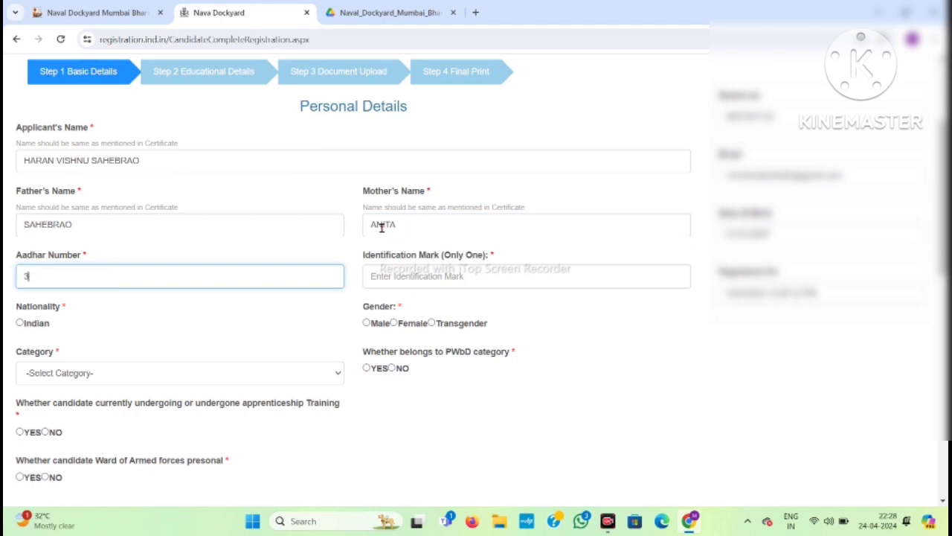
left_click(484, 270)
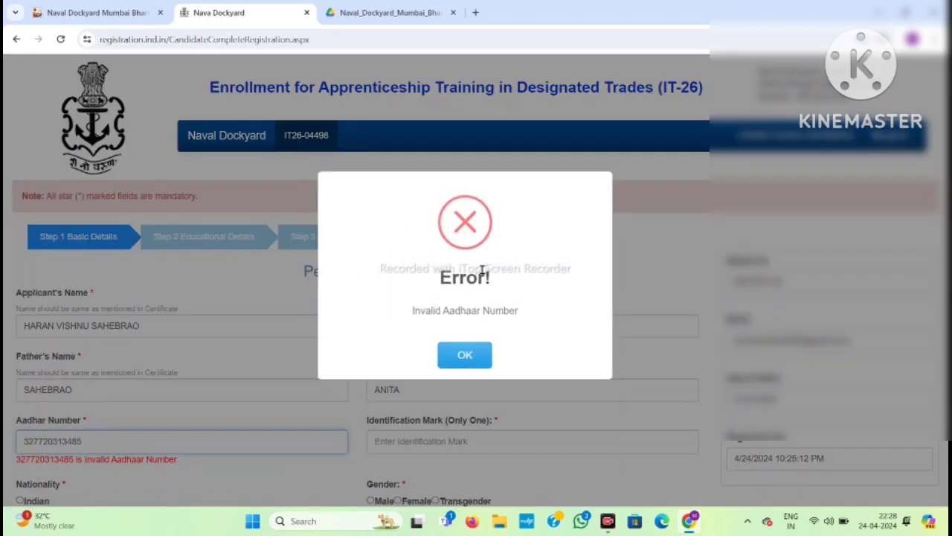
left_click(469, 353)
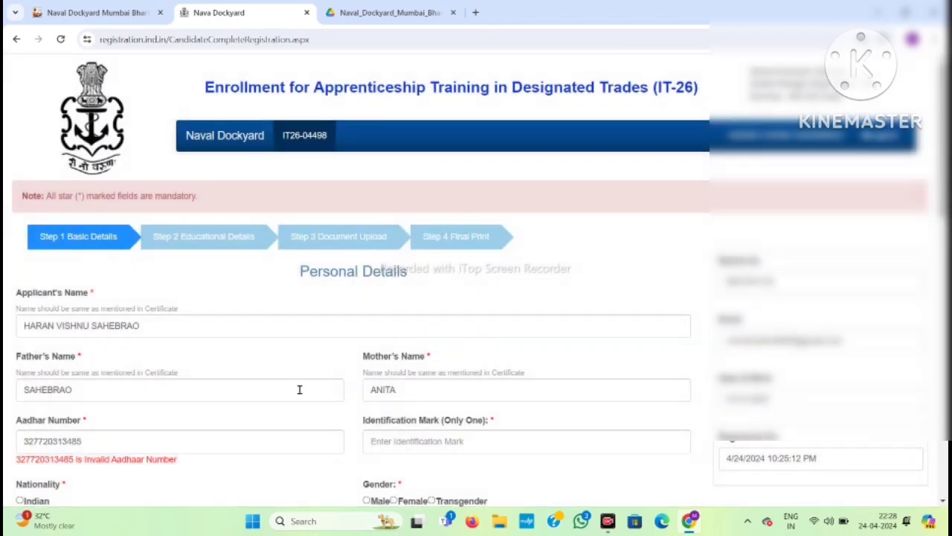
left_click(127, 439)
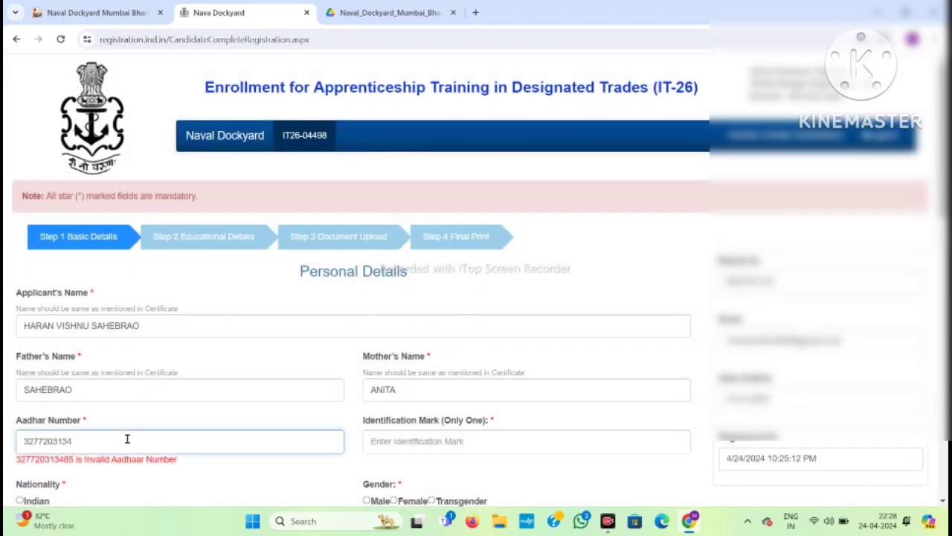
left_click(387, 433)
Set the identification mark to NO MARK and nationality to Indian.
scroll(387, 433, "down", 2)
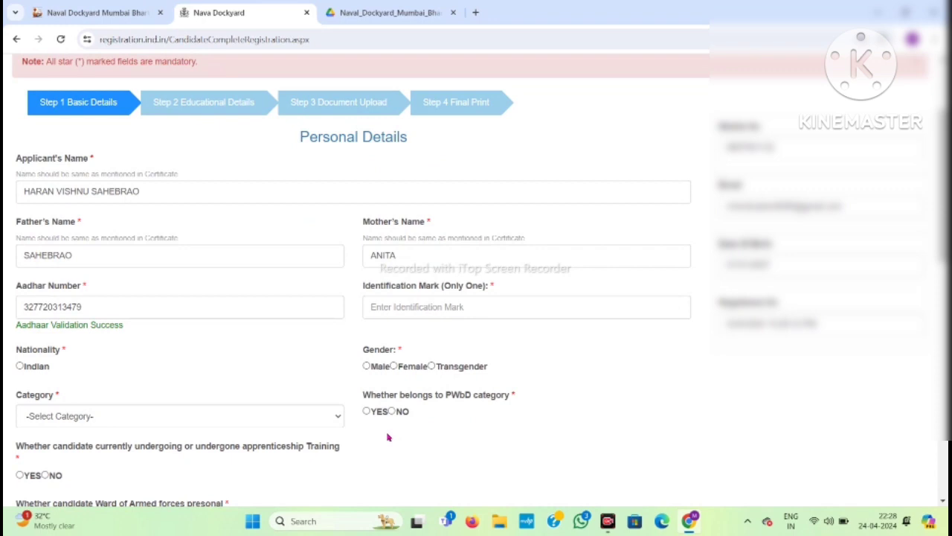
left_click(430, 301)
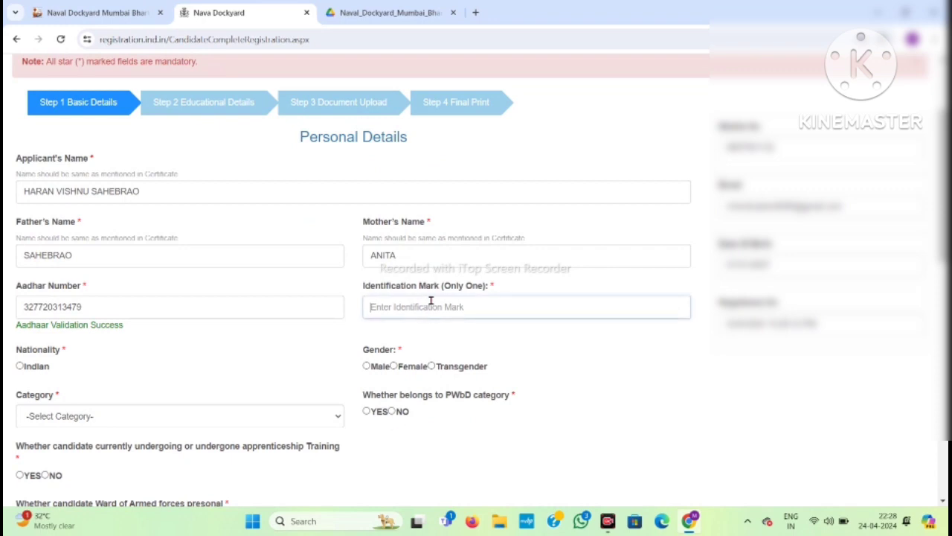
type("NO MARK")
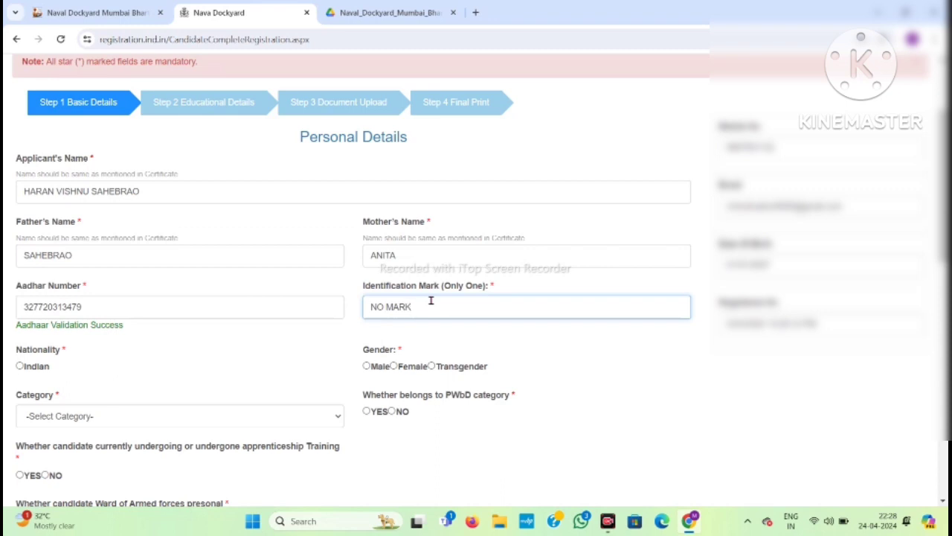
left_click(20, 366)
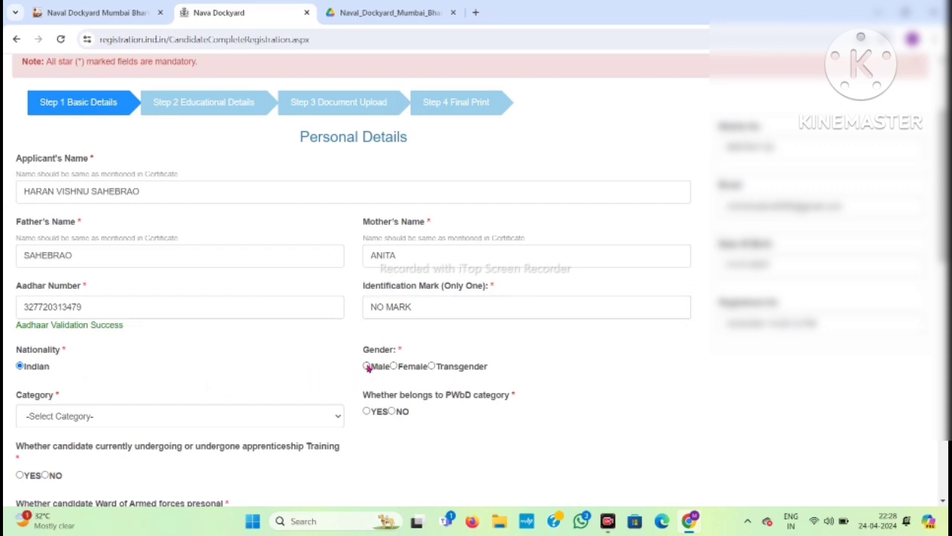
Choose SC from the Category dropdown and answer NO to the armed-forces-ward question.
scroll(368, 368, "down", 4)
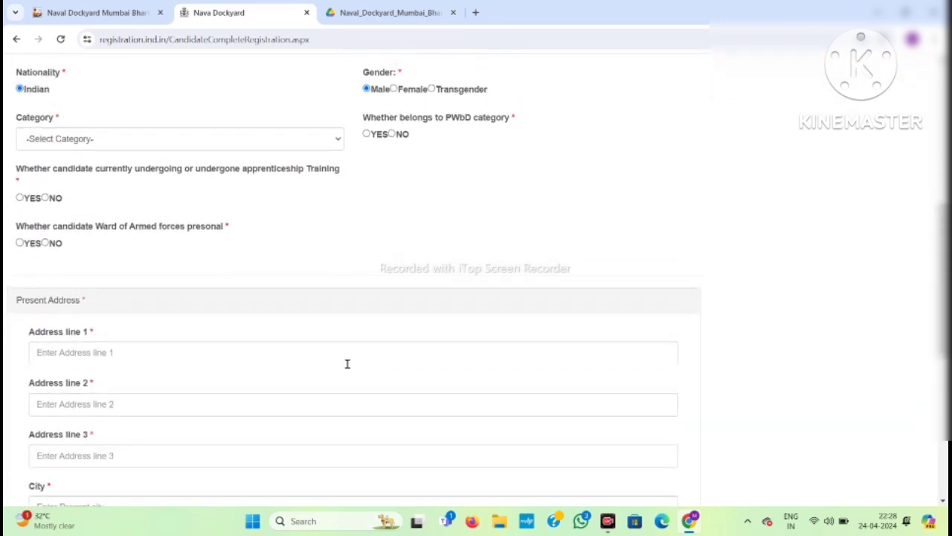
left_click(90, 132)
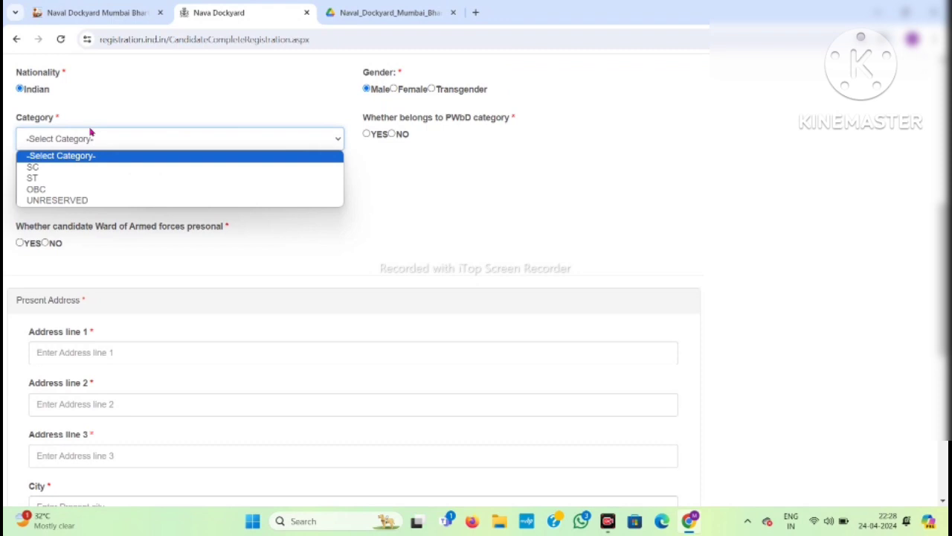
left_click(67, 168)
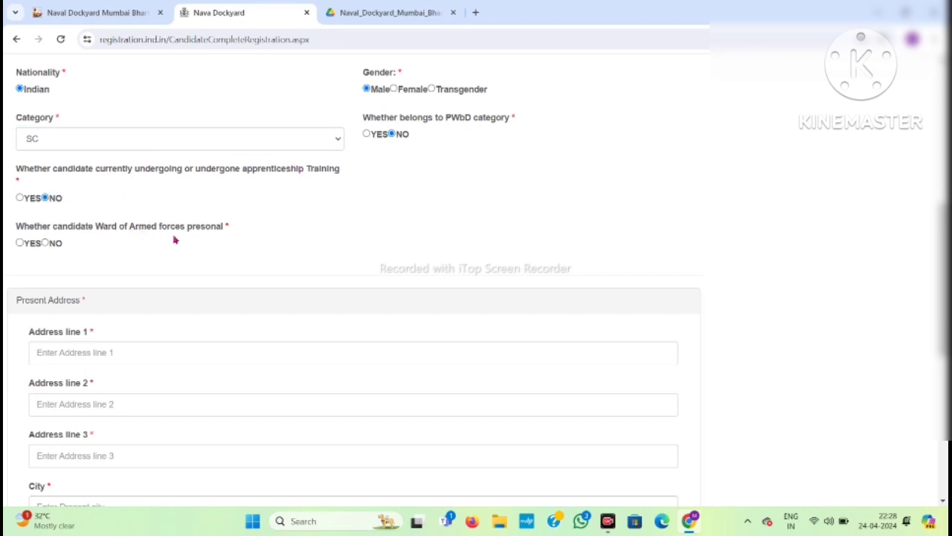
left_click(46, 243)
scroll(86, 365, "down", 3)
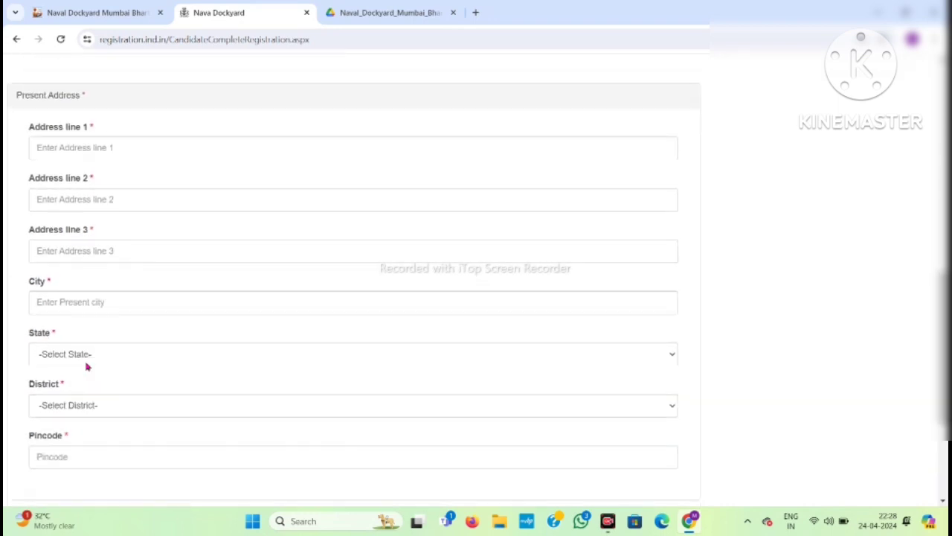
scroll(86, 365, "up", 1)
scroll(108, 250, "down", 3)
scroll(108, 250, "up", 3)
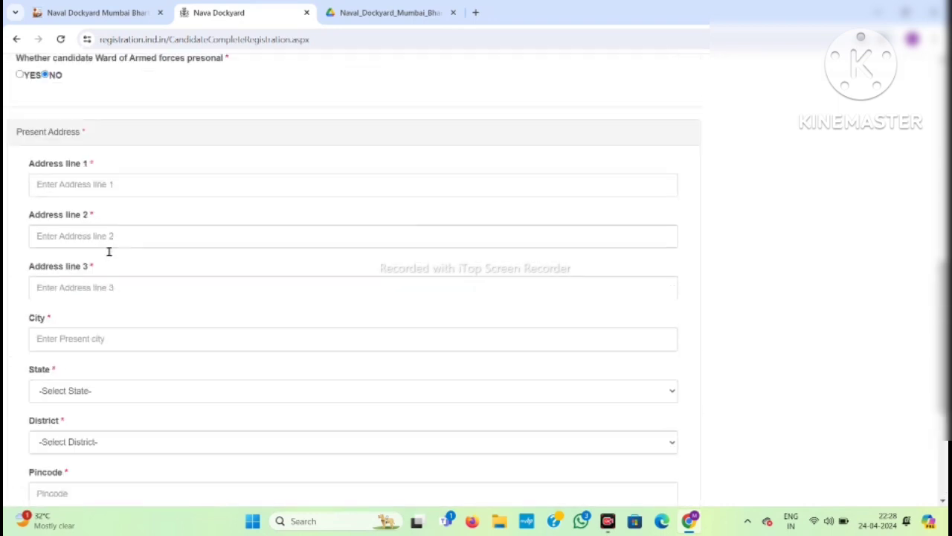
scroll(108, 251, "up", 2)
Enter the candidate's three present address lines and the present city.
left_click(96, 289)
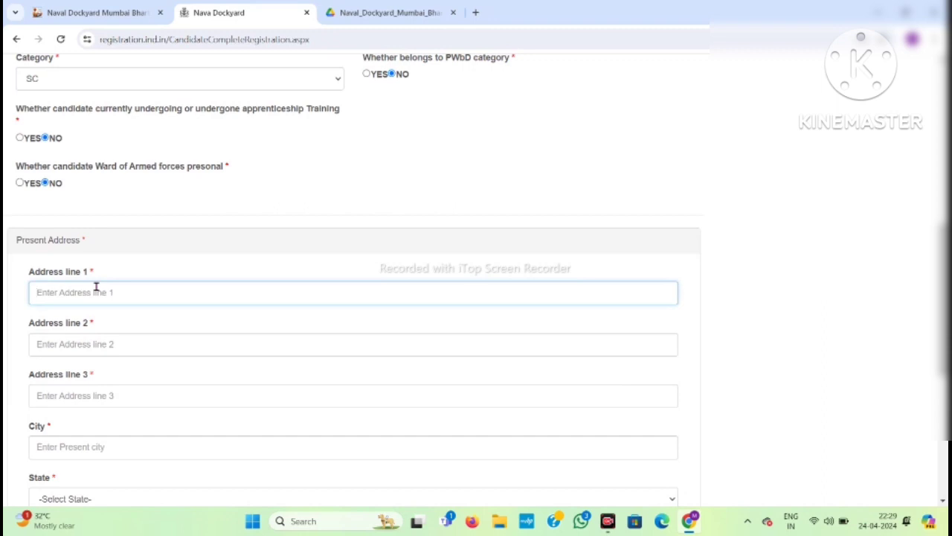
type("AT POST VIDUL")
left_click(85, 349)
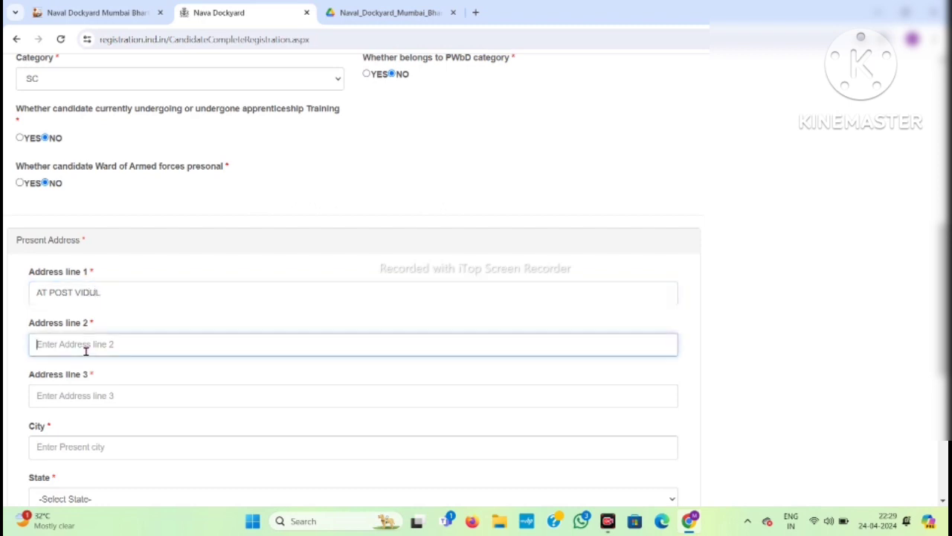
type("TO")
key("Tab")
type("D")
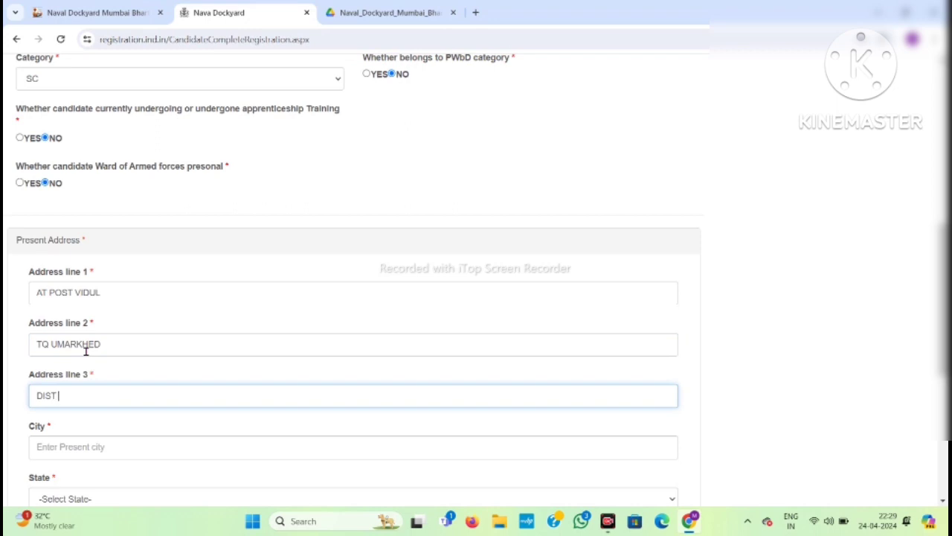
type("IST YAVATMAL")
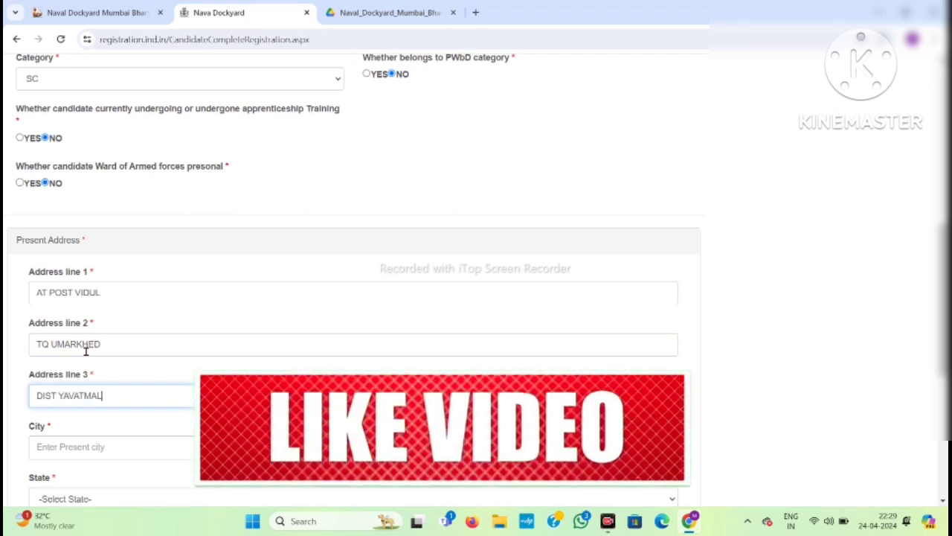
left_click(57, 443)
type("Y")
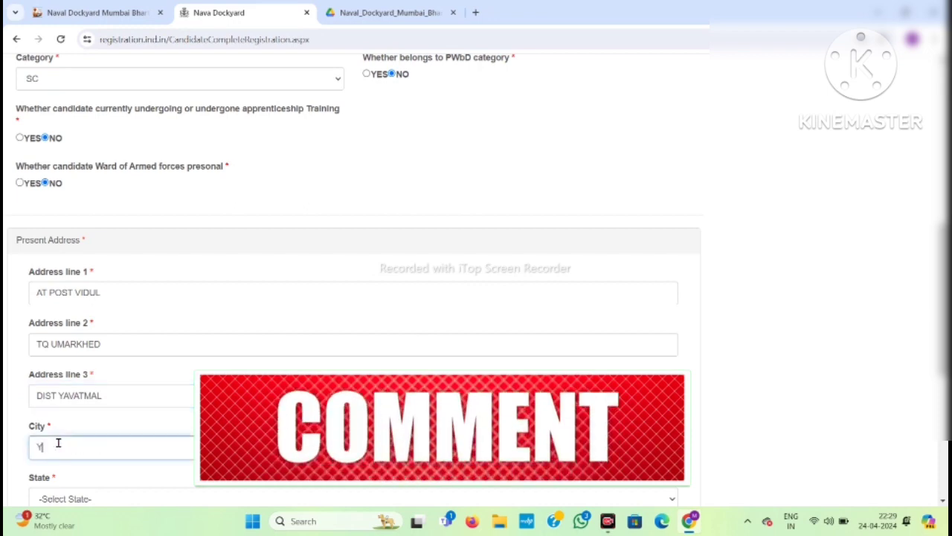
type("AVA")
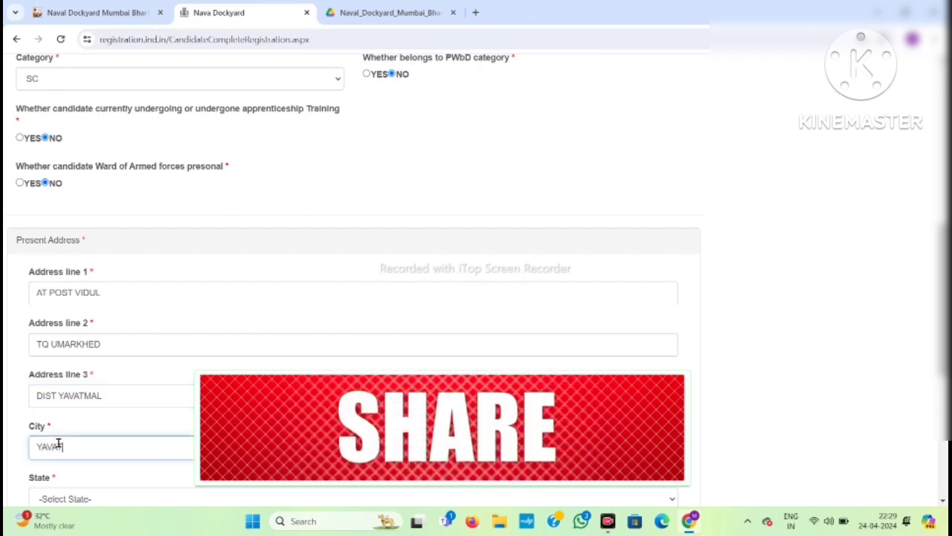
type("TMAL")
scroll(58, 443, "down", 3)
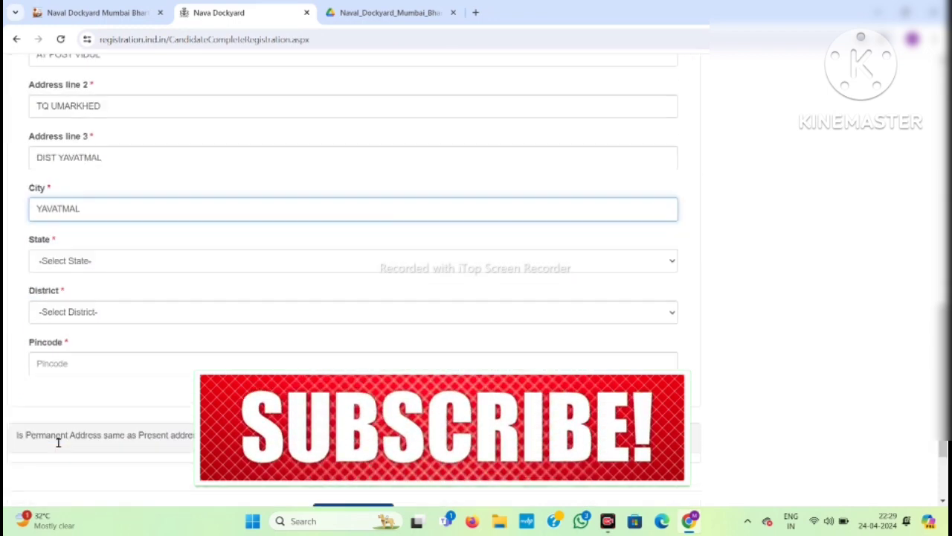
Set the present state to Maharashtra and district to Yavatmal, and enter the pincode.
left_click(108, 235)
key("m")
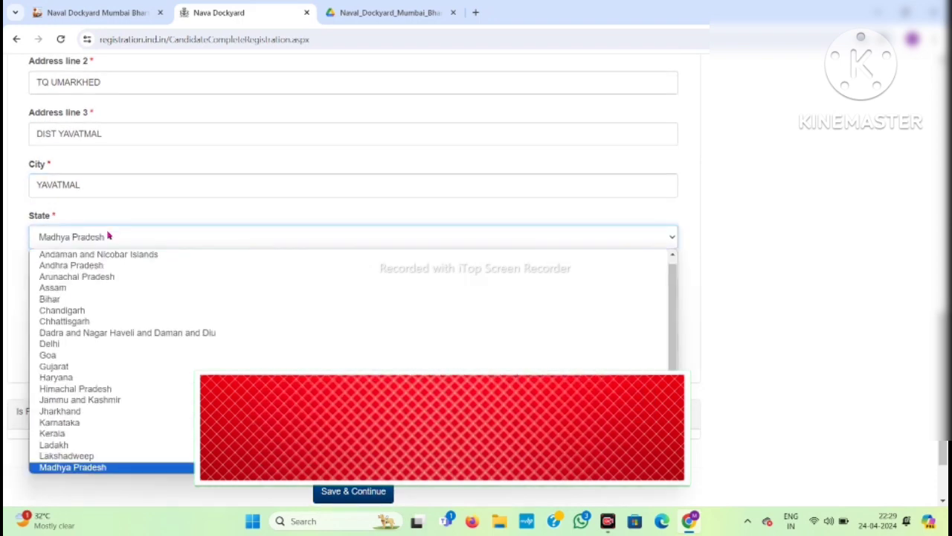
key("m")
key("Return")
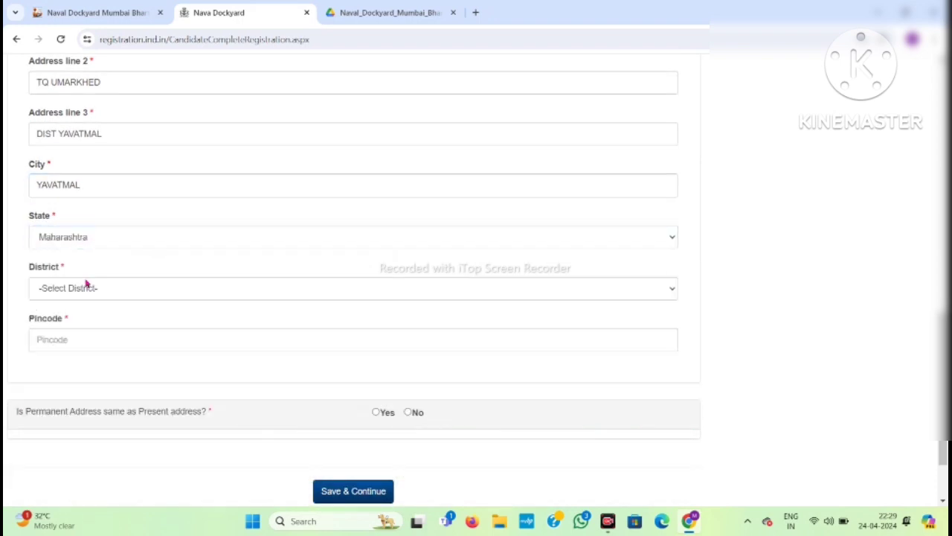
left_click(87, 290)
key("y")
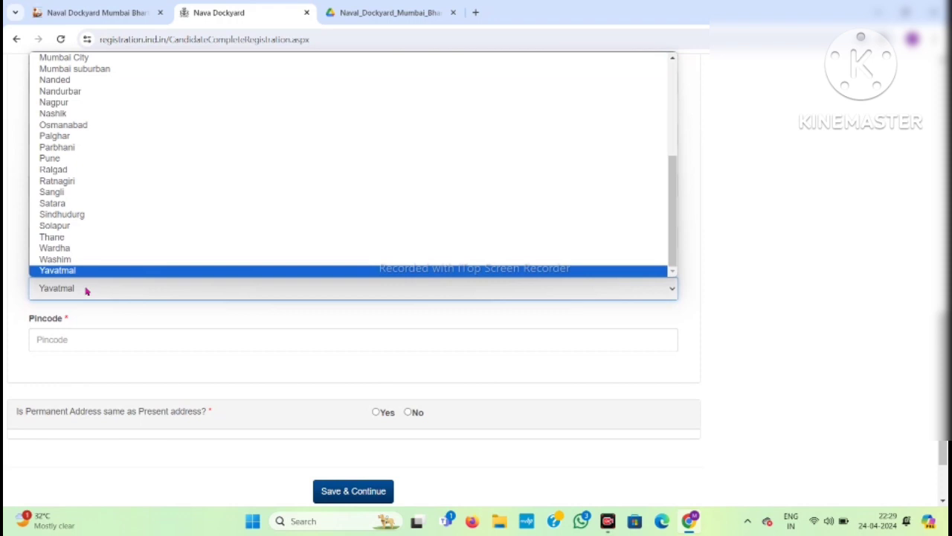
key("Return")
left_click(72, 337)
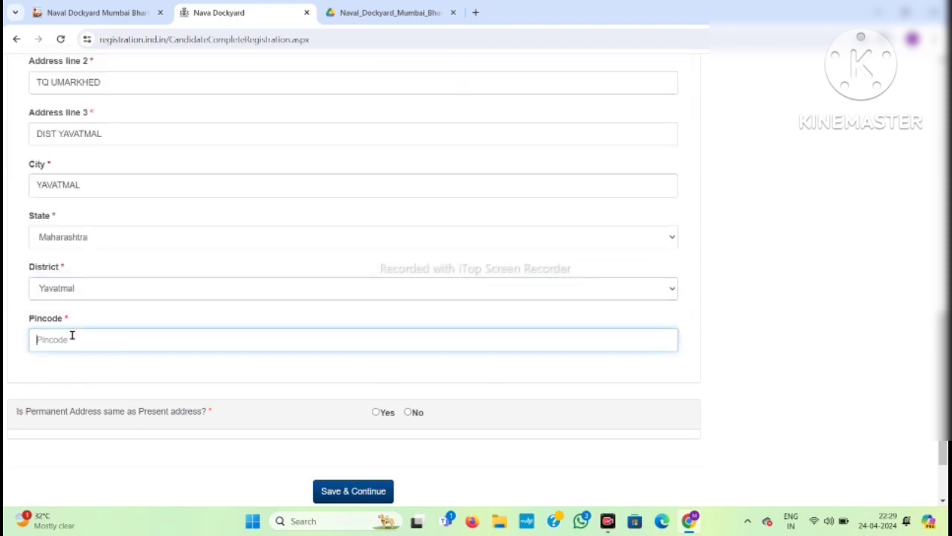
type("445206")
Mark the permanent address as same as present and save the personal details.
left_click(375, 413)
left_click(354, 497)
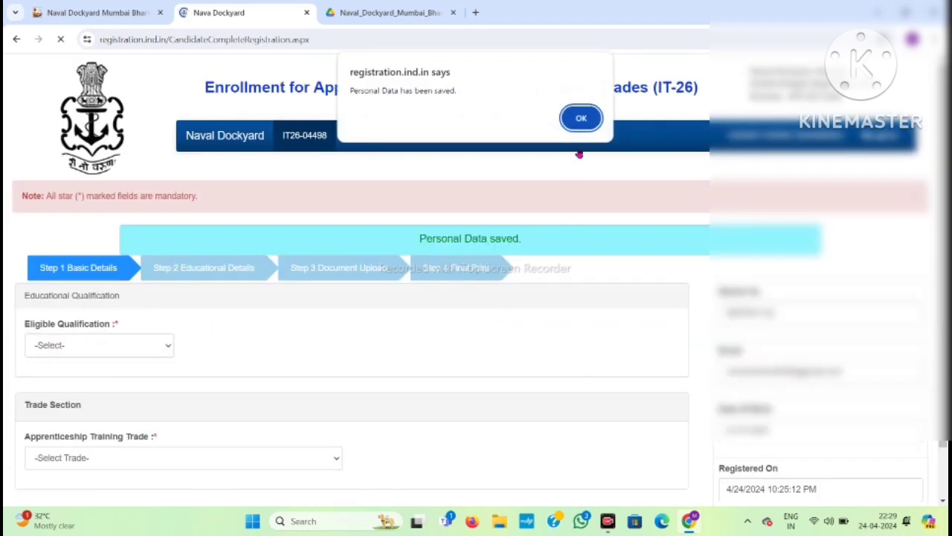
left_click(581, 119)
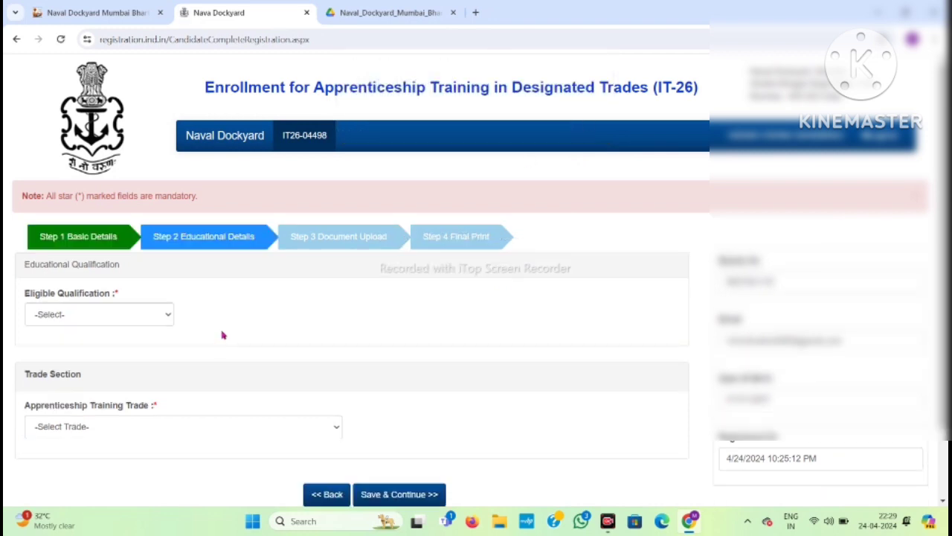
left_click(127, 317)
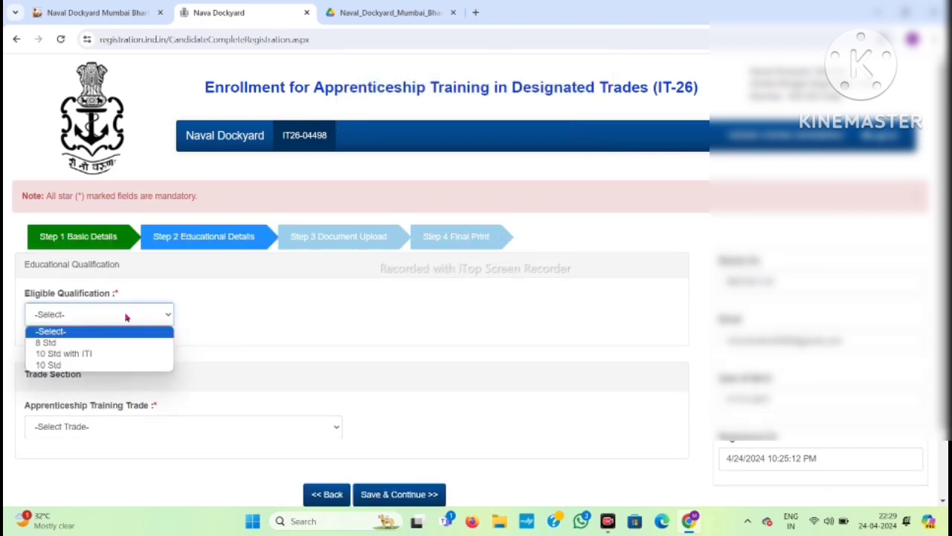
Select '10 Std with ITI' as the eligible qualification.
left_click(93, 354)
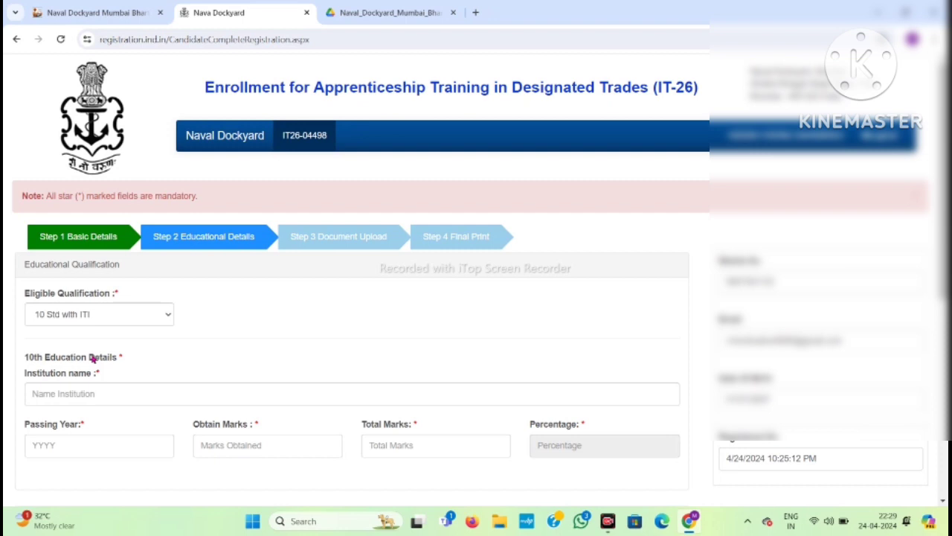
scroll(93, 359, "down", 3)
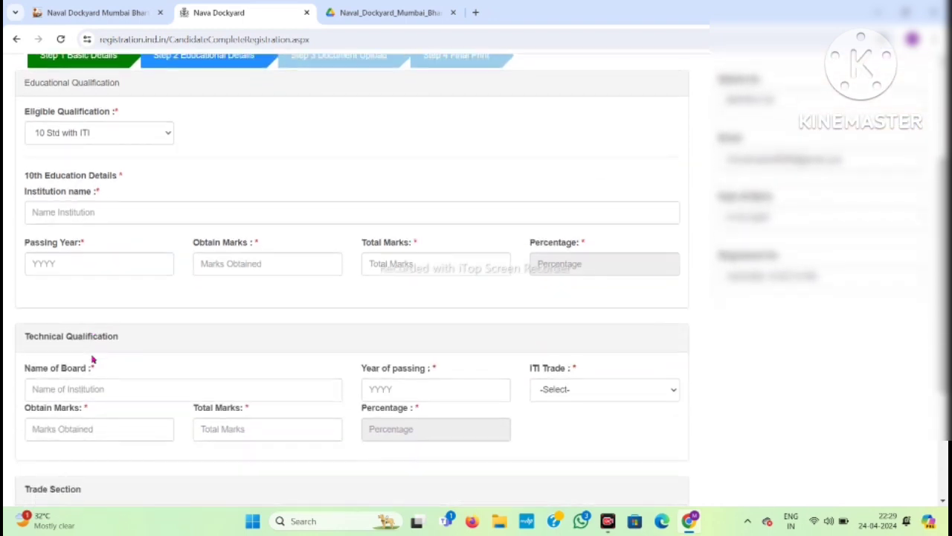
left_click(107, 209)
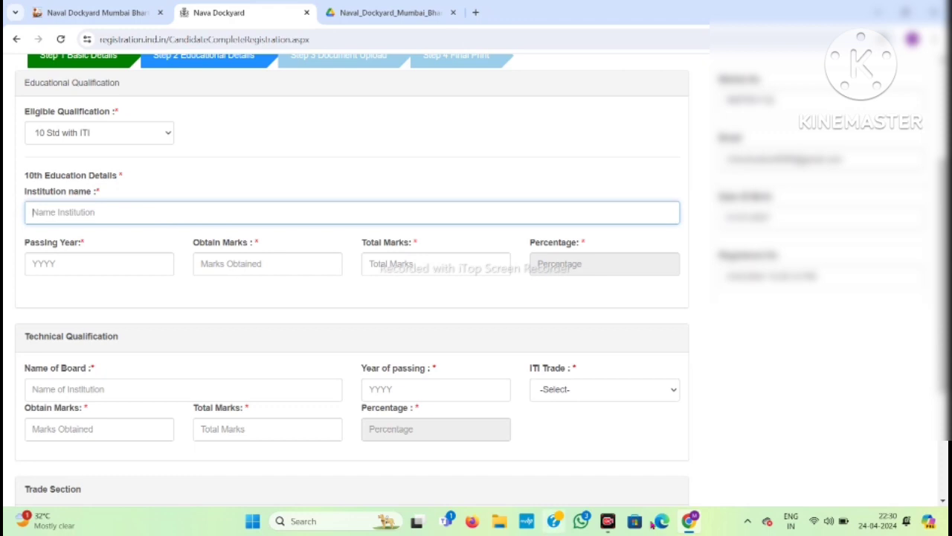
left_click(95, 263)
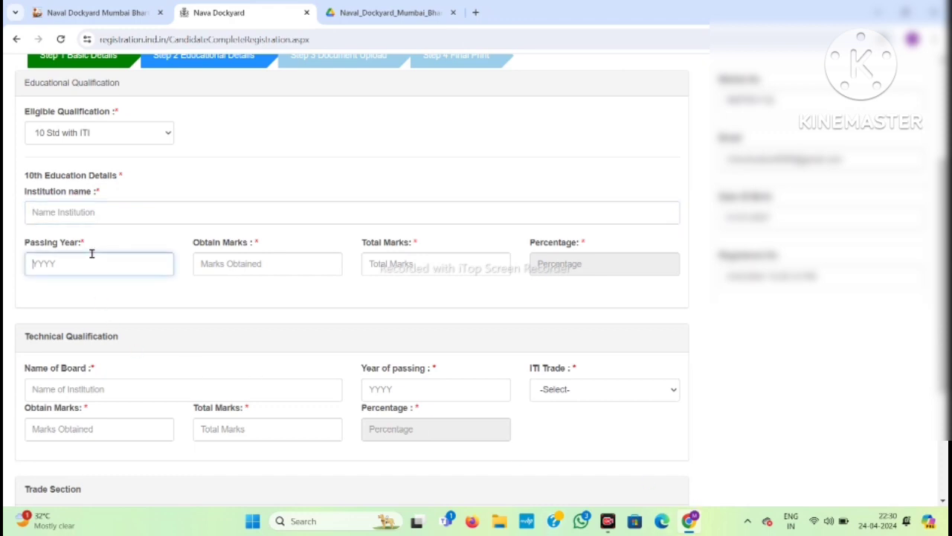
Point out the 10th Passing Year, Obtain Marks, Total Marks and Percentage fields.
left_click_drag(92, 251, 22, 255)
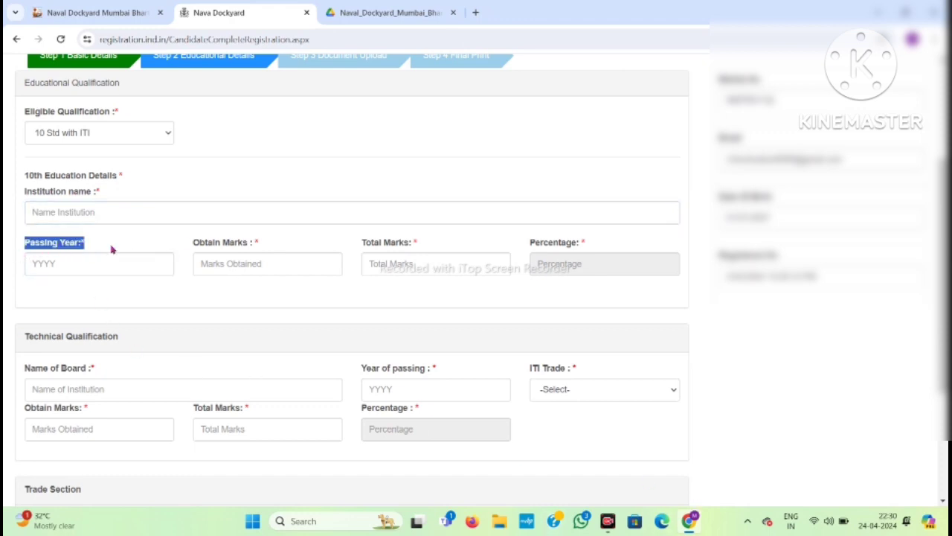
left_click_drag(256, 249, 181, 255)
left_click_drag(435, 241, 350, 251)
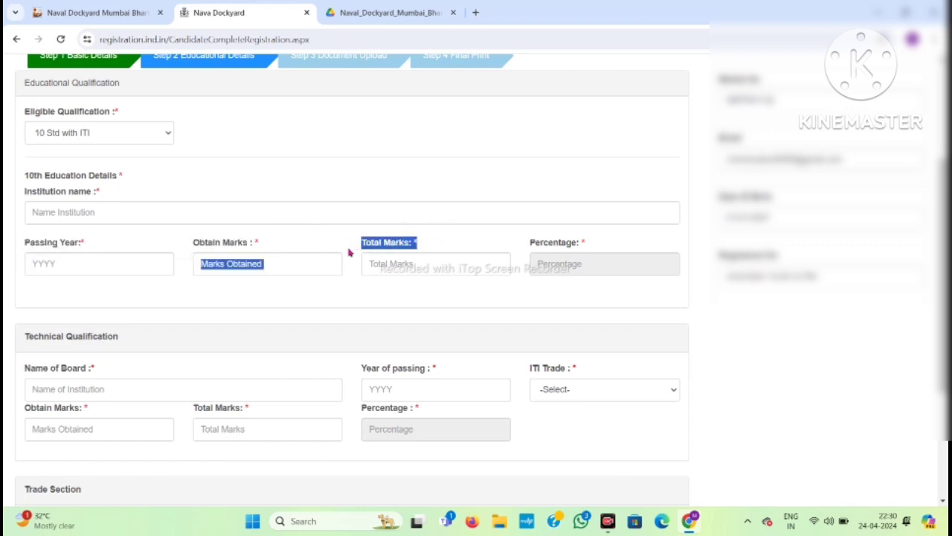
left_click(600, 247)
left_click_drag(600, 247, 513, 255)
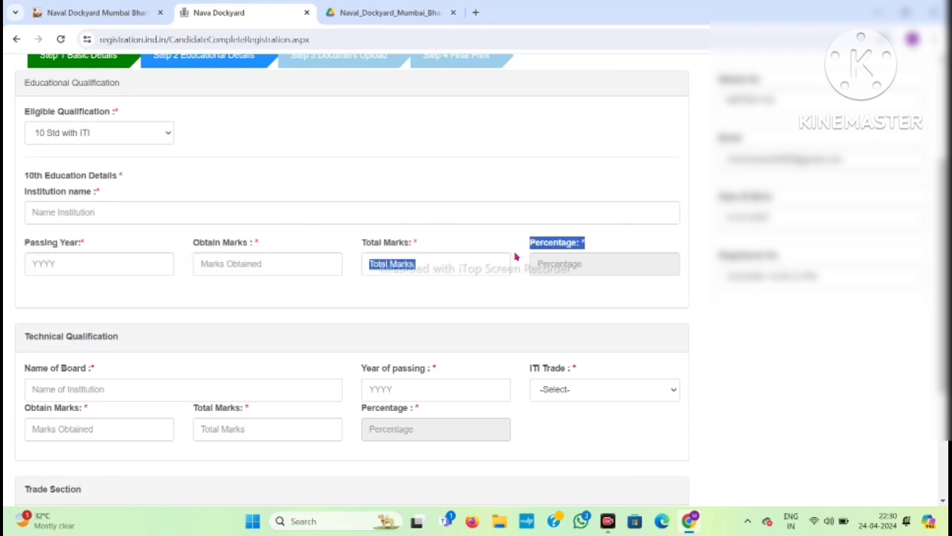
left_click(471, 304)
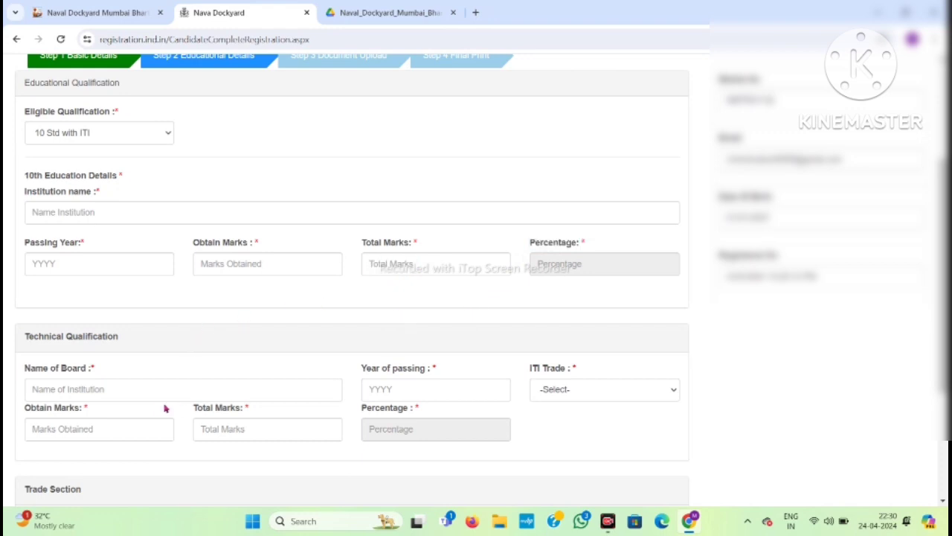
Point out the technical qualification fields: board name, passing year, ITI trade, obtained and total marks.
scroll(185, 375, "down", 3)
scroll(186, 376, "up", 1)
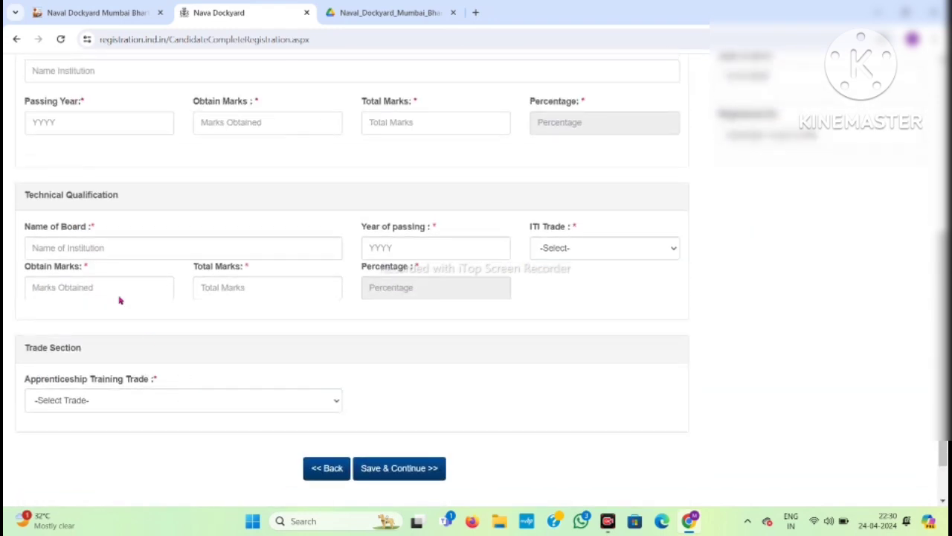
left_click_drag(102, 229, 25, 226)
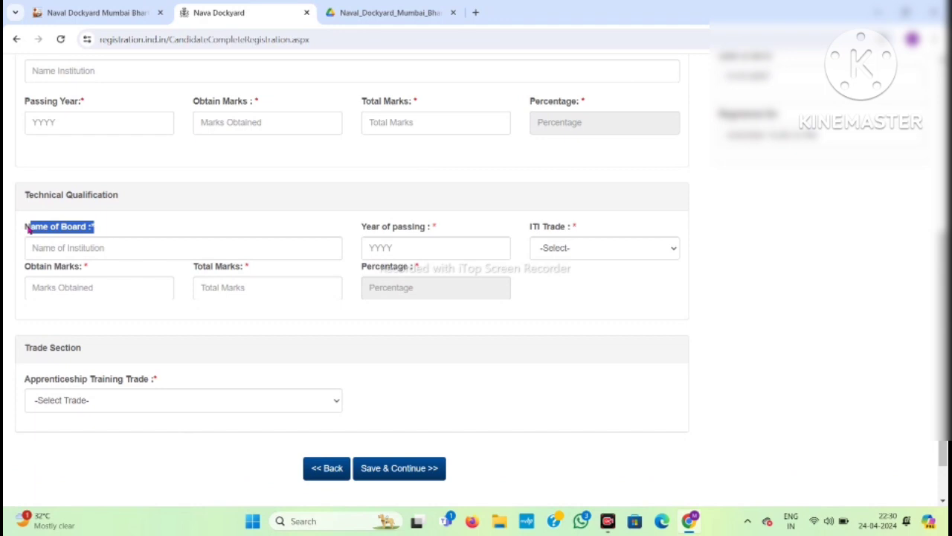
left_click(79, 243)
left_click_drag(439, 226, 335, 234)
left_click_drag(574, 227, 485, 232)
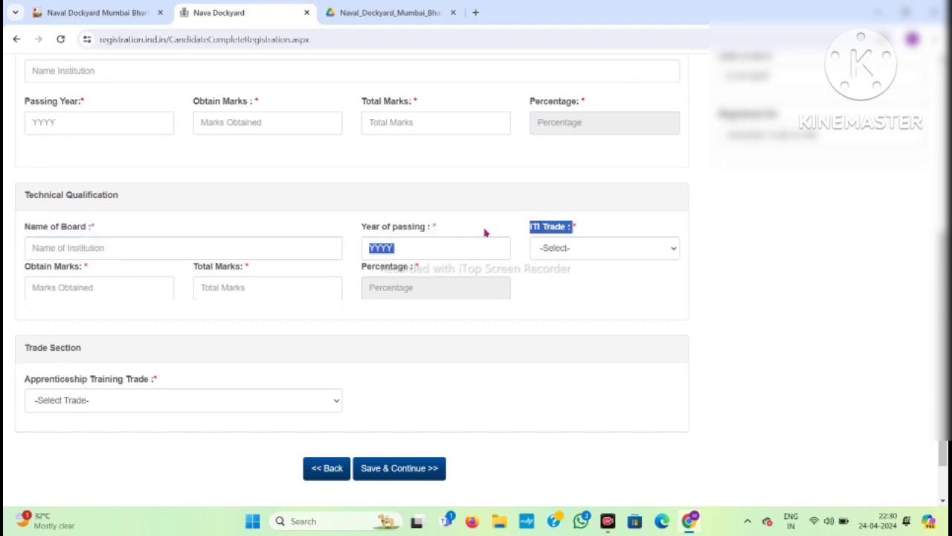
left_click(189, 281)
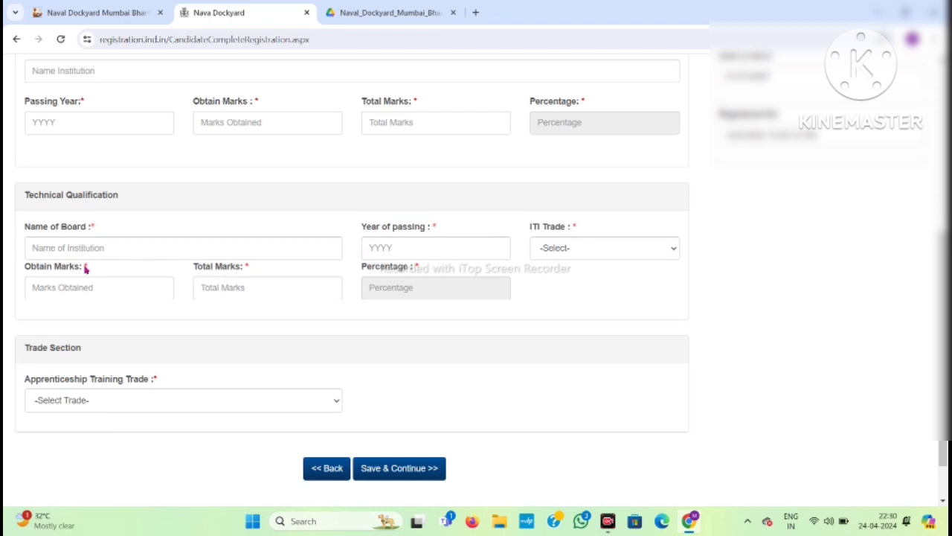
left_click_drag(87, 269, 13, 271)
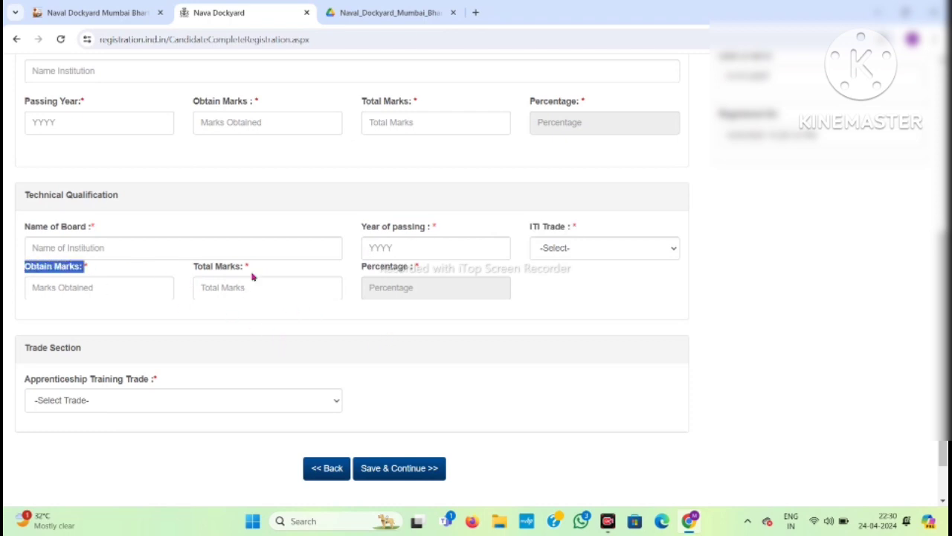
left_click_drag(258, 276, 187, 269)
left_click_drag(425, 277, 336, 287)
Choose Electrician as the apprenticeship training trade and save the qualification details.
left_click(113, 400)
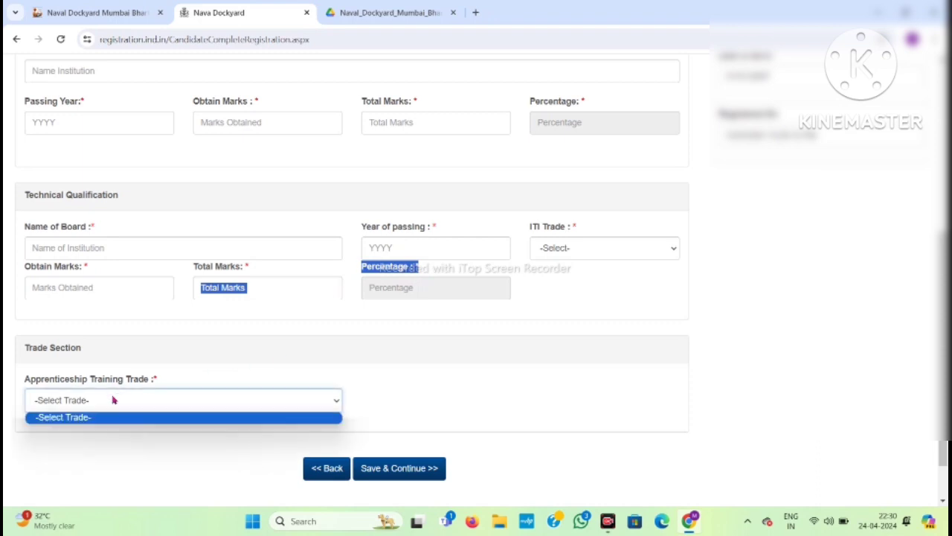
right_click(113, 400)
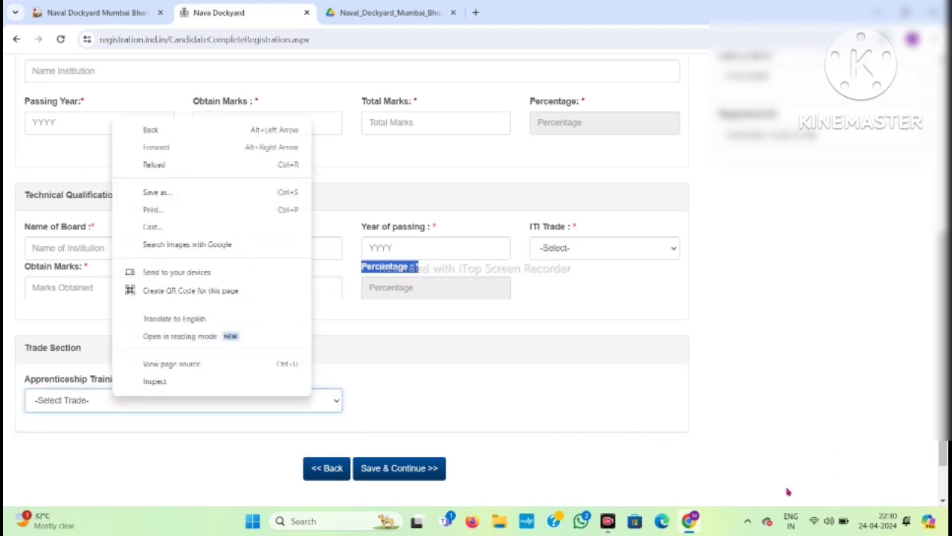
key("Escape")
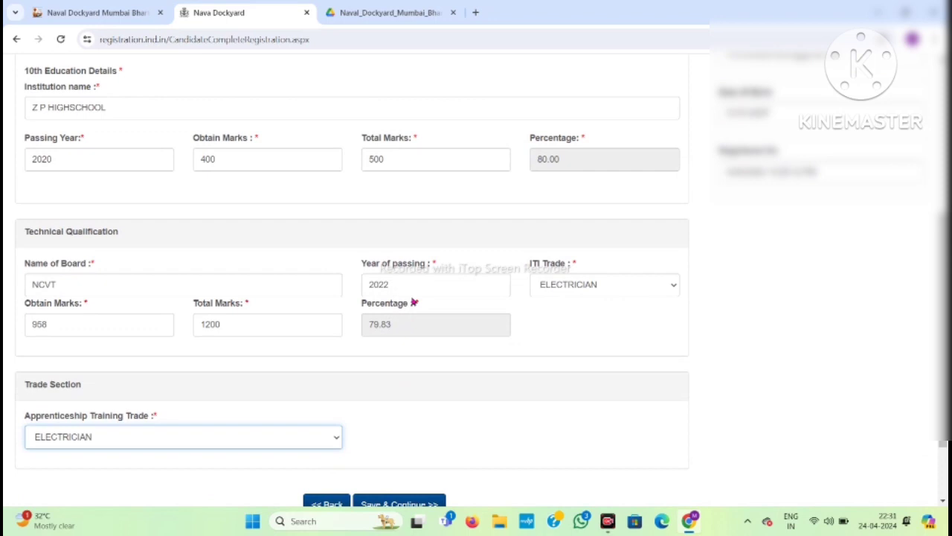
scroll(414, 302, "down", 2)
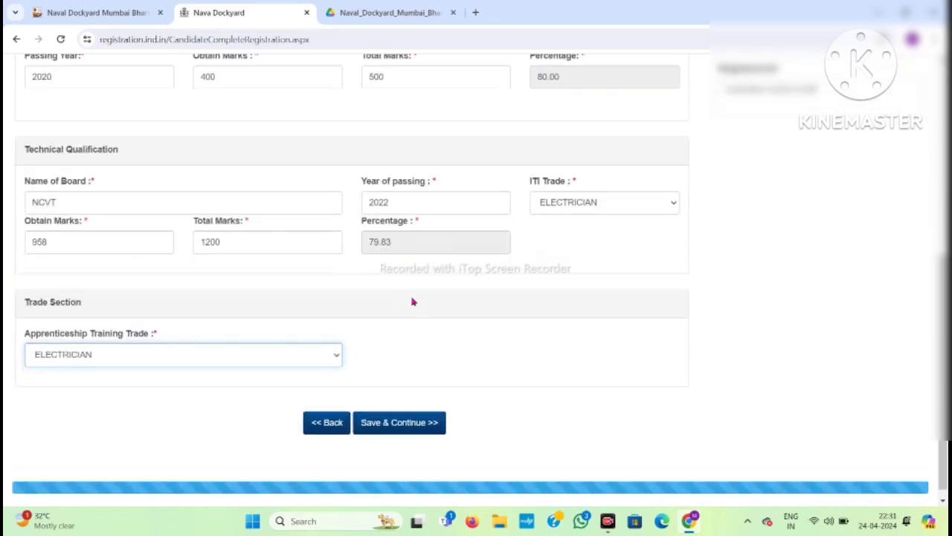
left_click(410, 419)
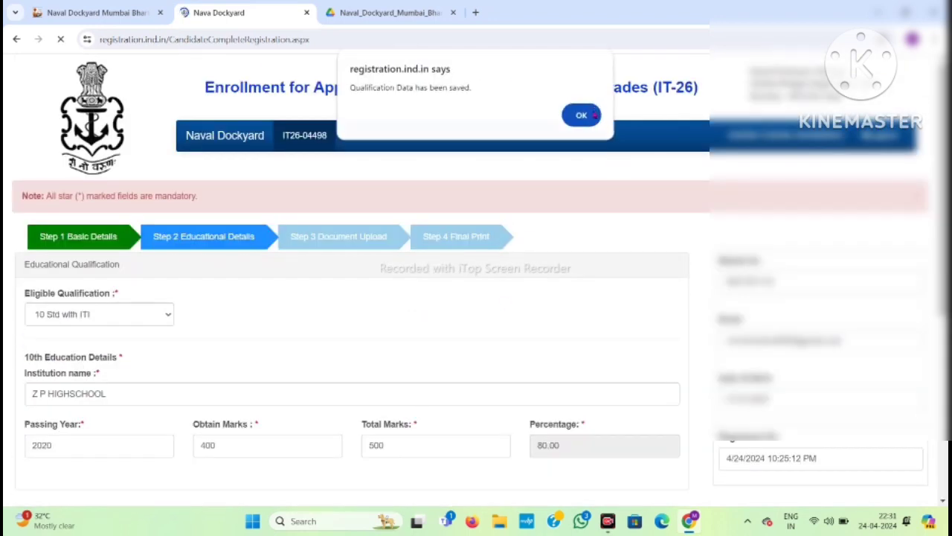
left_click(596, 117)
Review the upload notes: 50-100 KB signature limit, jpg/jpeg formats only, no cap or goggles.
scroll(317, 359, "down", 4)
scroll(317, 359, "up", 4)
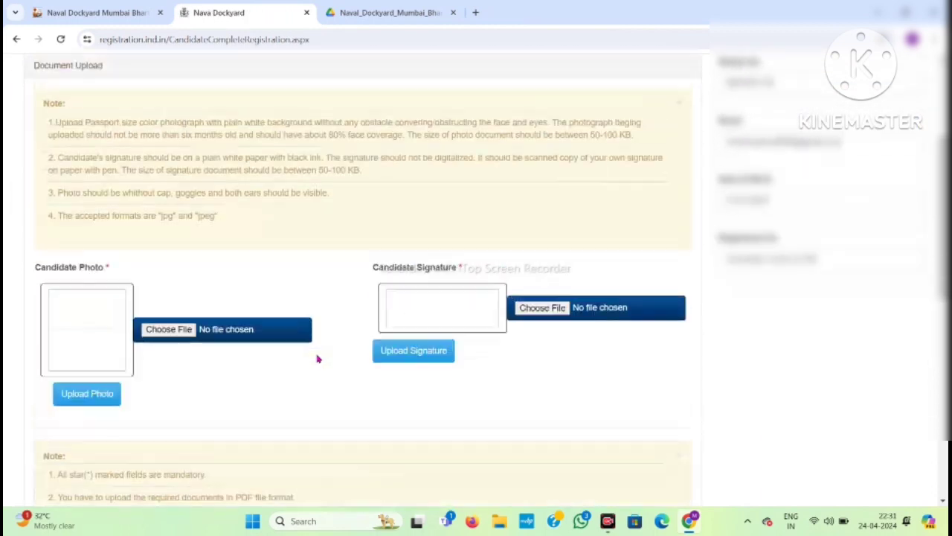
scroll(317, 360, "down", 3)
scroll(317, 359, "down", 1)
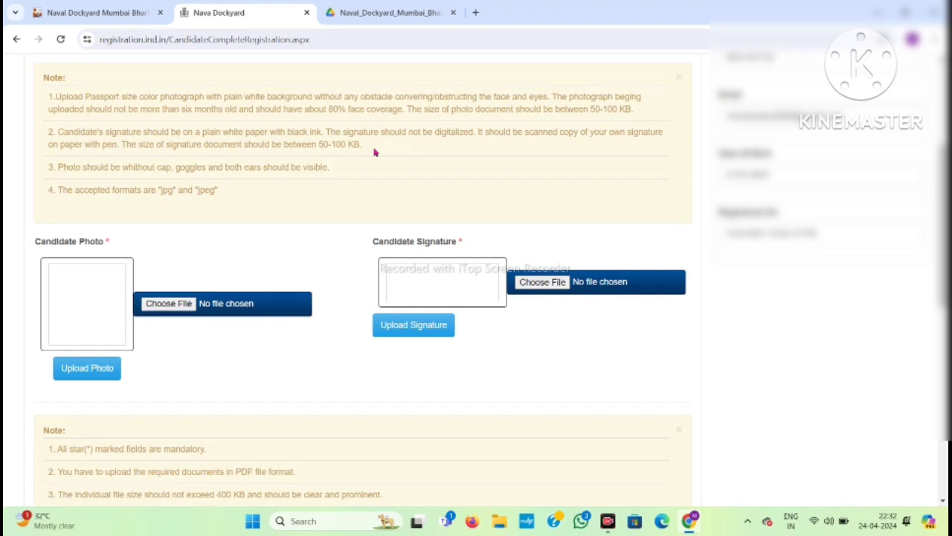
left_click_drag(374, 150, 311, 146)
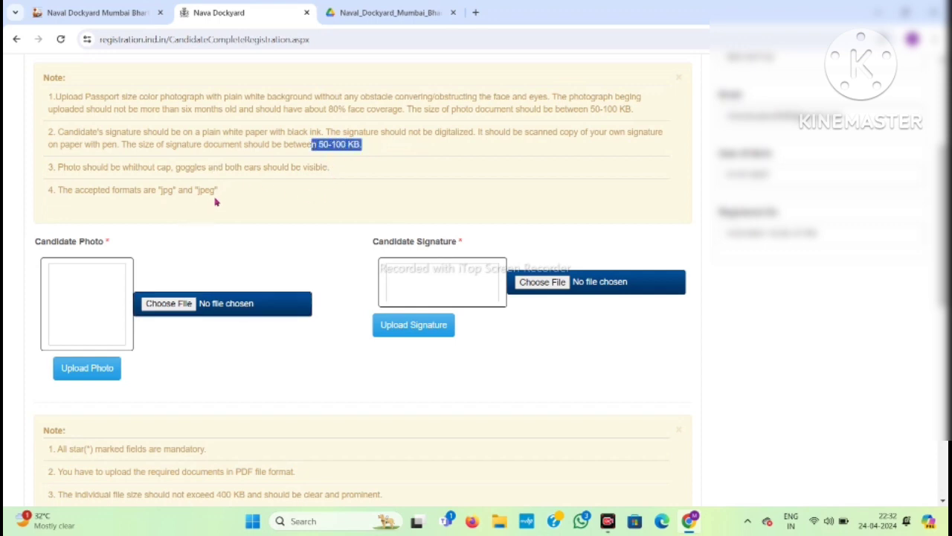
left_click_drag(227, 194, 48, 191)
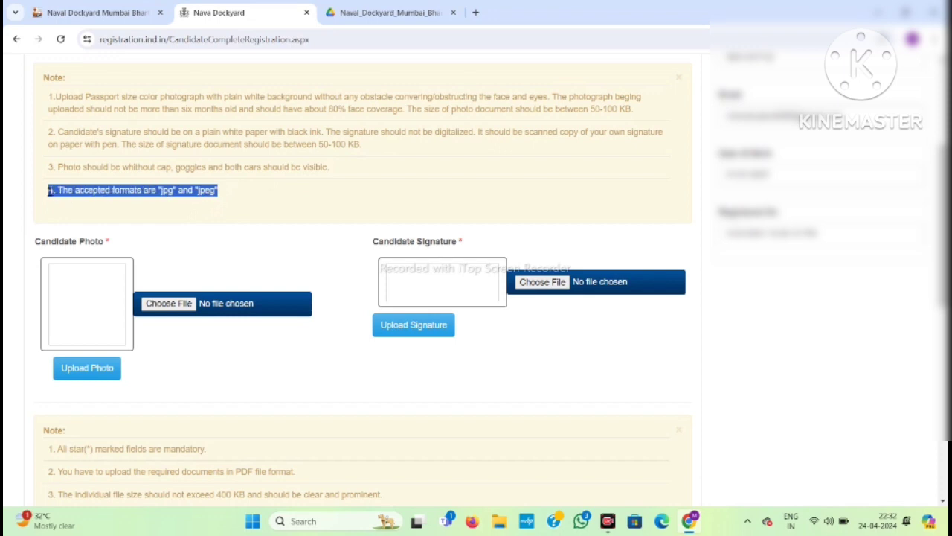
left_click_drag(336, 165, 67, 168)
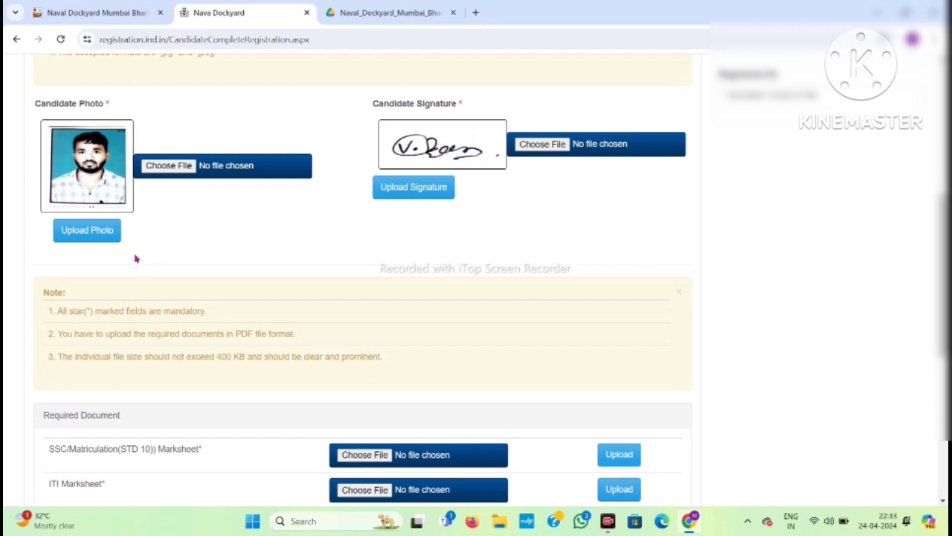
left_click(102, 181)
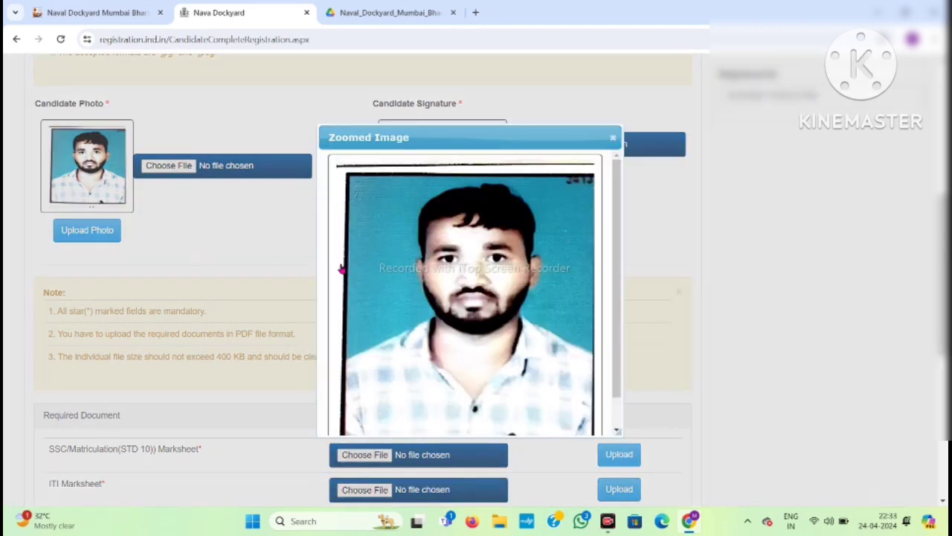
left_click(611, 140)
scroll(307, 321, "down", 2)
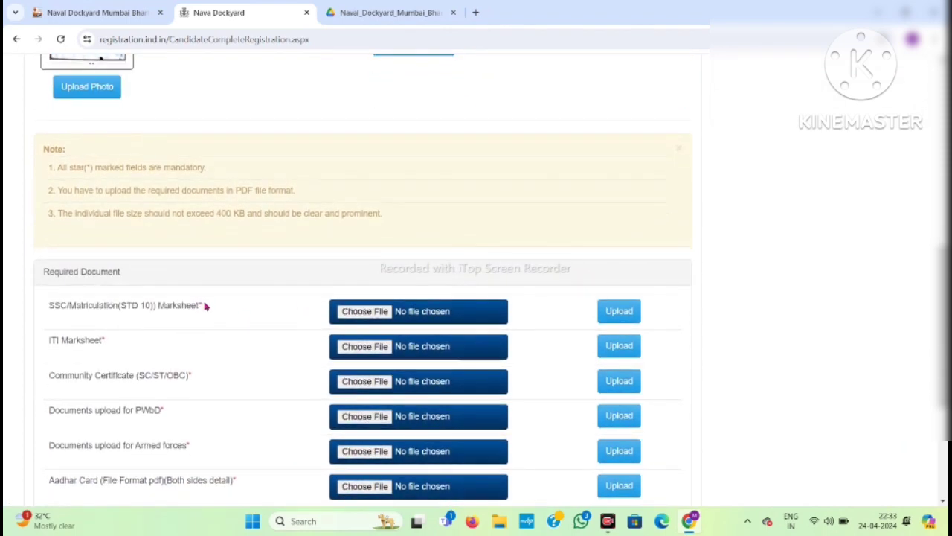
left_click_drag(207, 306, 46, 308)
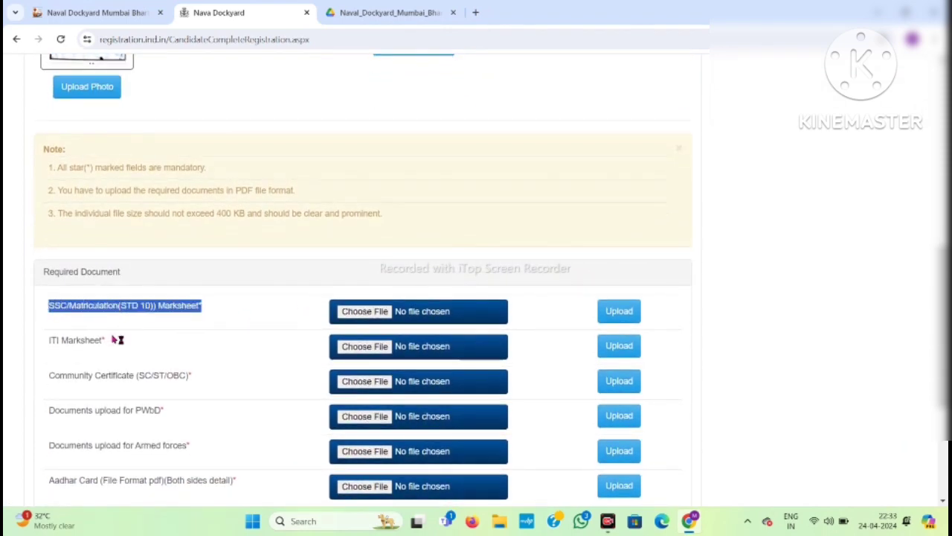
left_click_drag(117, 339, 44, 339)
scroll(156, 354, "down", 1)
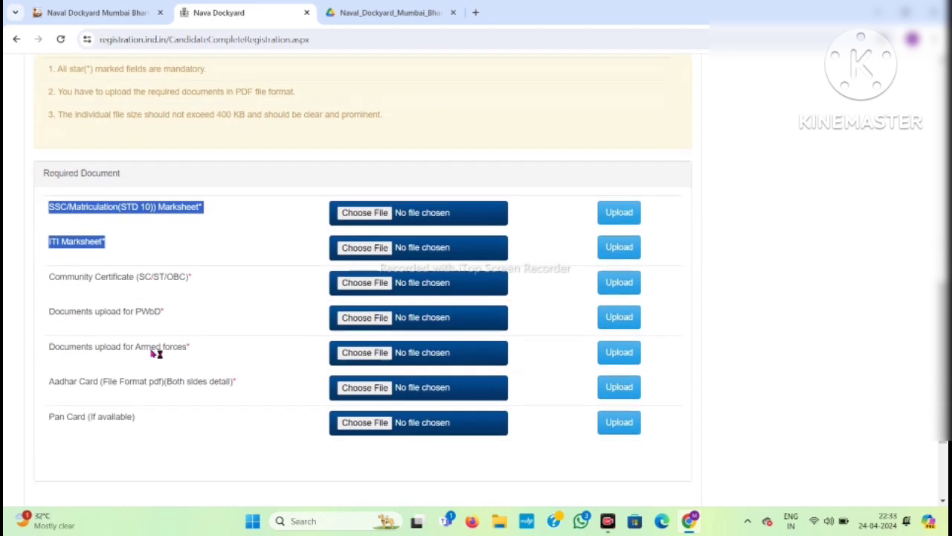
left_click_drag(211, 278, 52, 285)
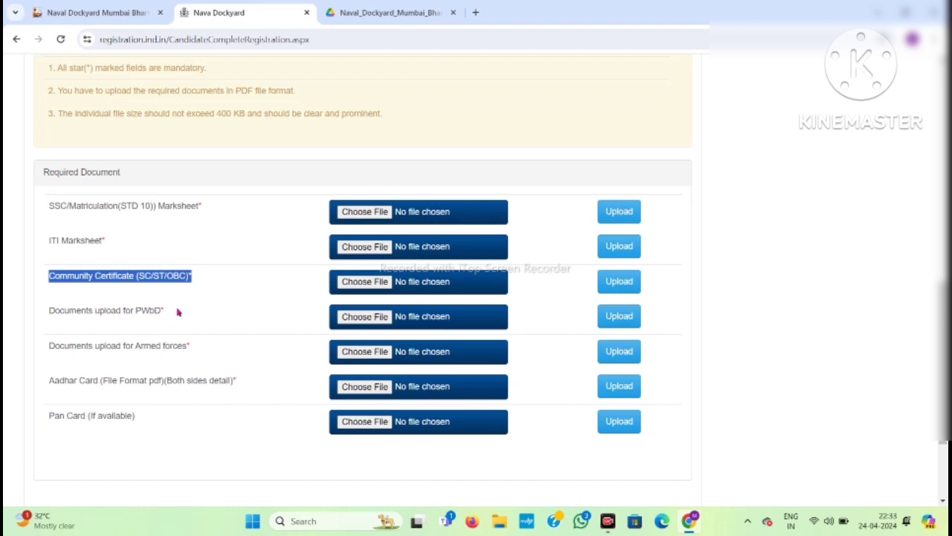
left_click_drag(179, 313, 41, 325)
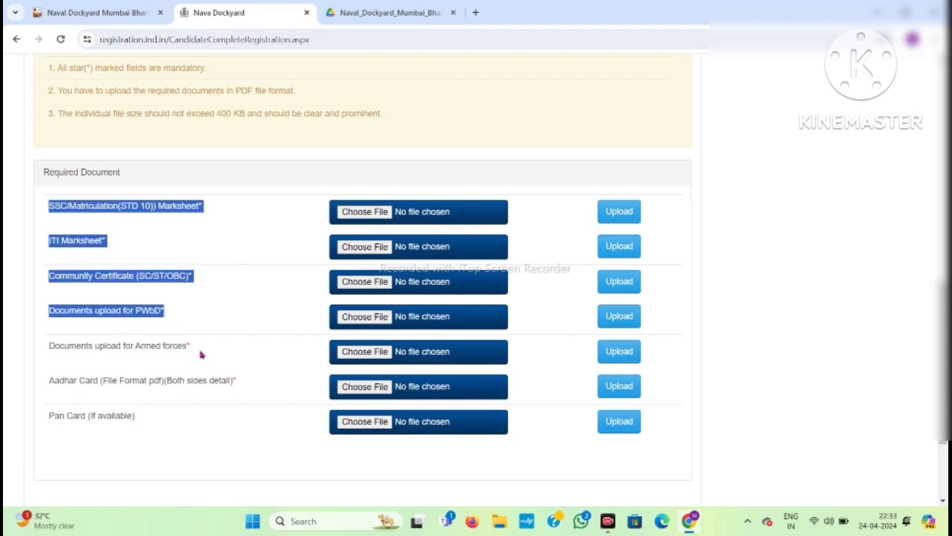
left_click_drag(210, 344, 46, 354)
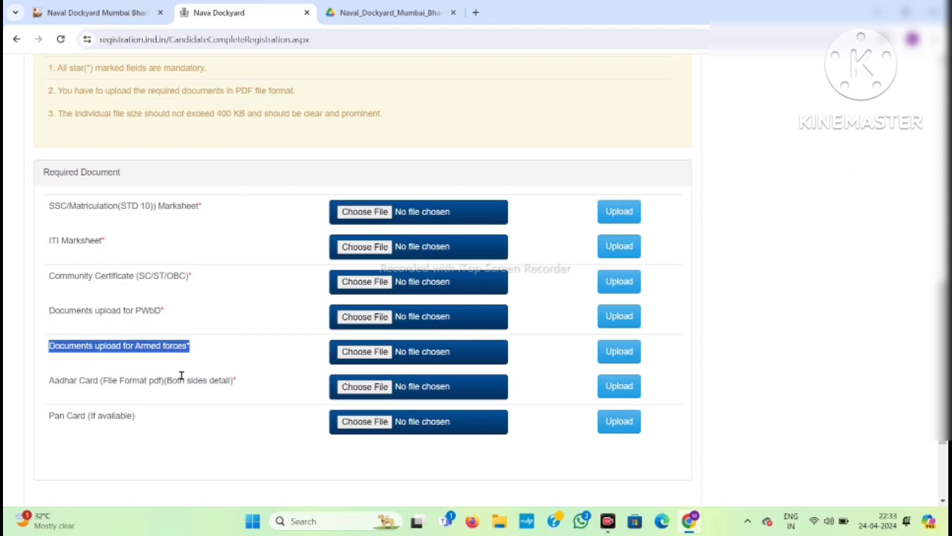
left_click_drag(244, 379, 35, 393)
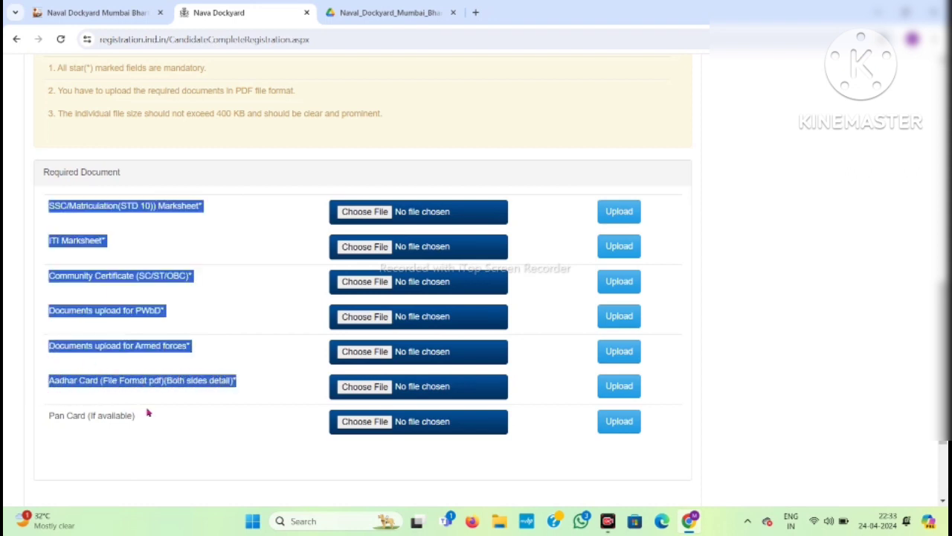
left_click_drag(147, 413, 81, 423)
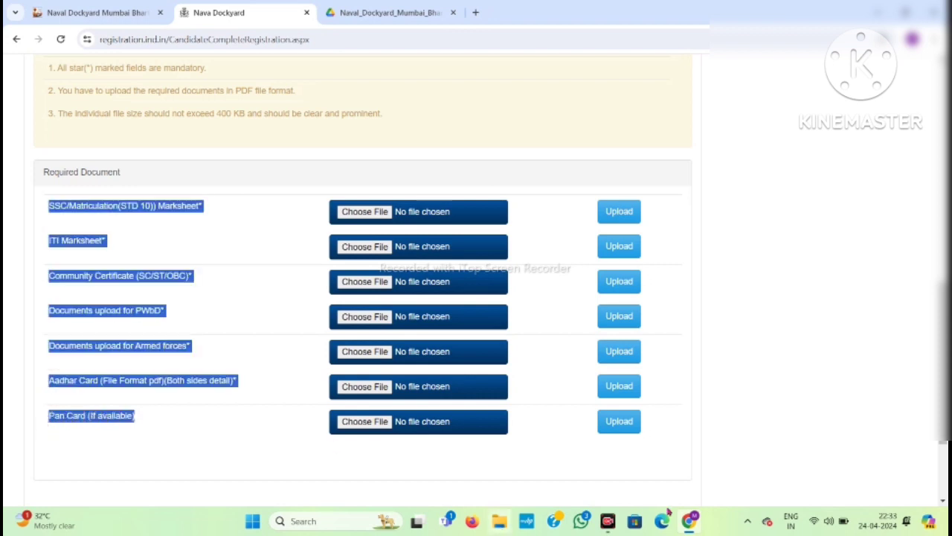
Point out the 400 KB file size limit and PDF format requirement for documents.
left_click(779, 494)
scroll(780, 494, "up", 1)
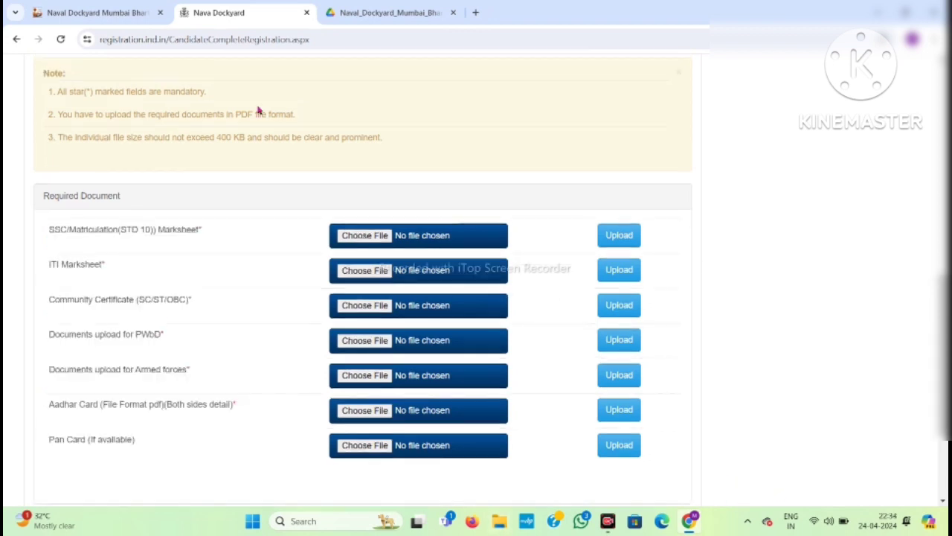
left_click_drag(391, 142, 49, 143)
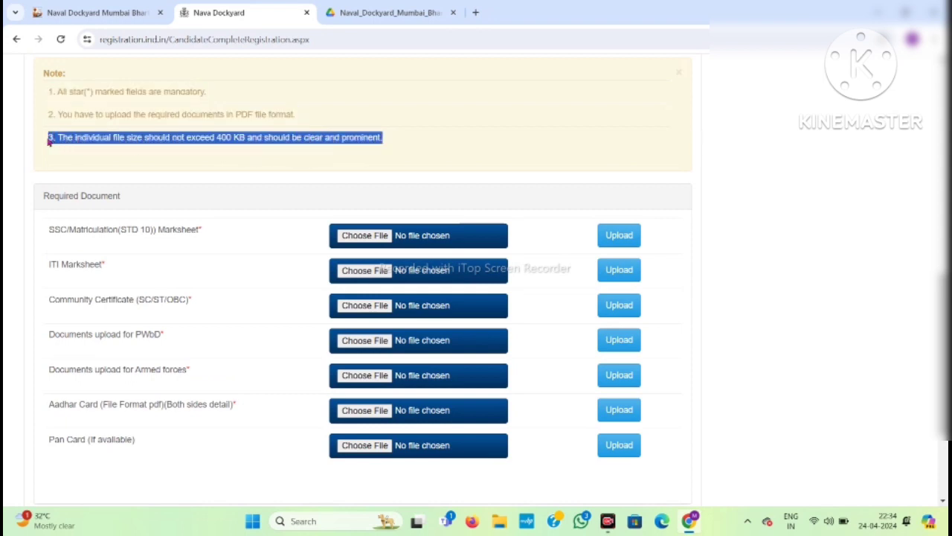
left_click_drag(301, 115, 55, 114)
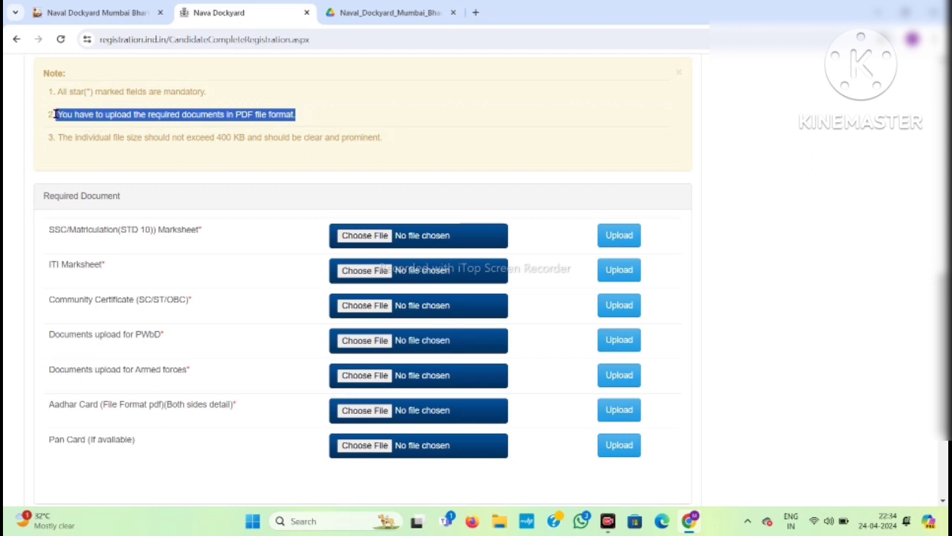
left_click(140, 106)
Save the uploaded documents to open the Application Detail preview.
scroll(477, 320, "down", 2)
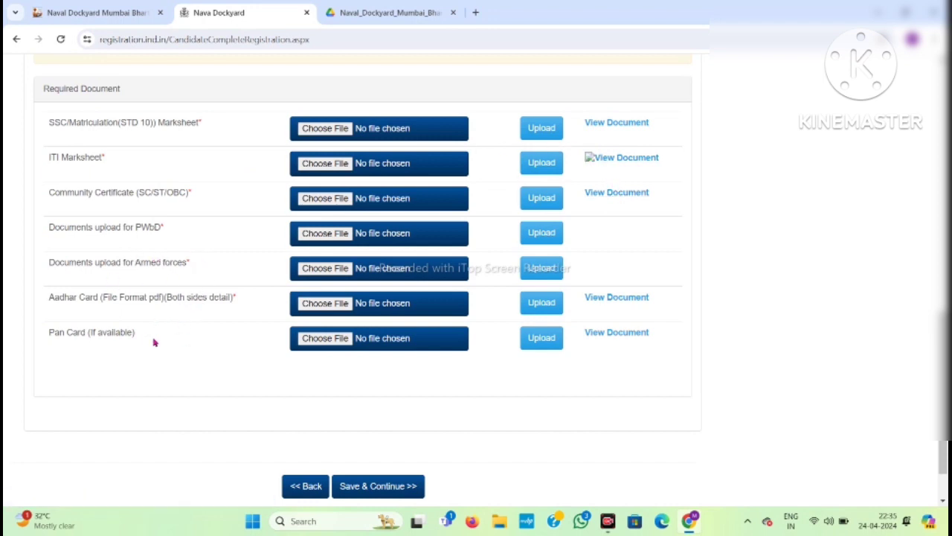
scroll(605, 336, "down", 1)
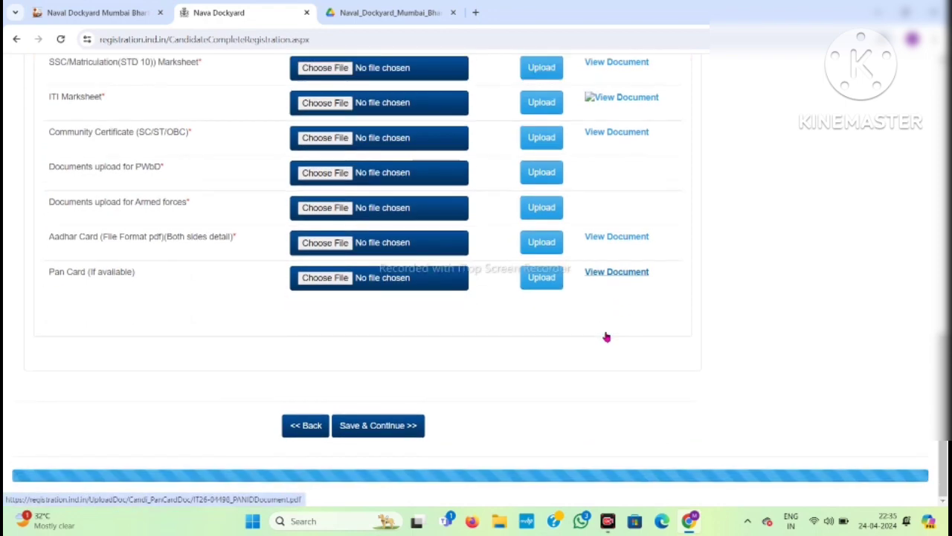
left_click(372, 435)
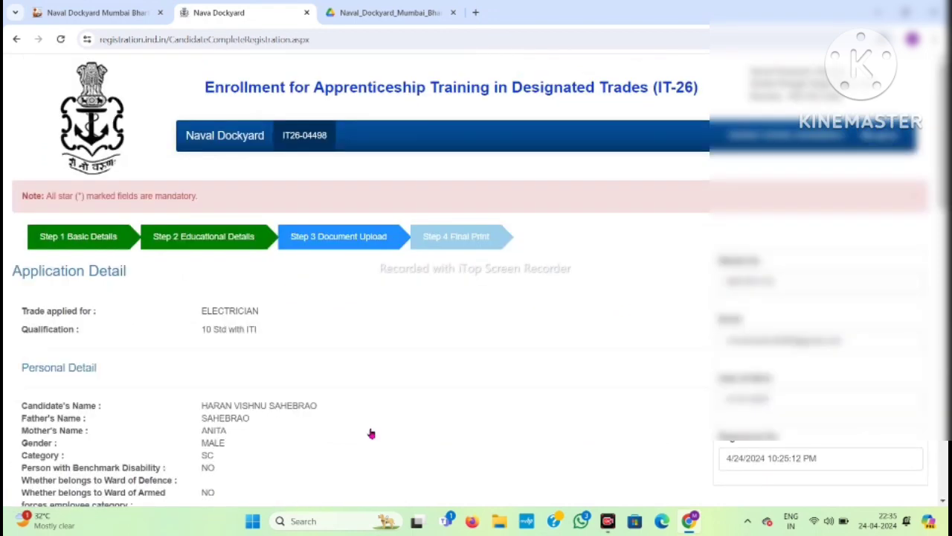
scroll(371, 434, "down", 1)
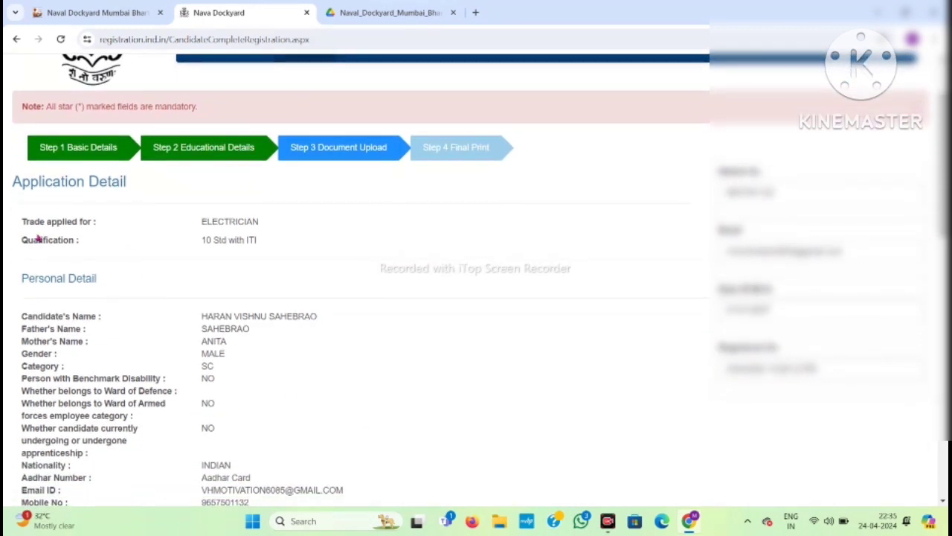
left_click_drag(20, 224, 315, 255)
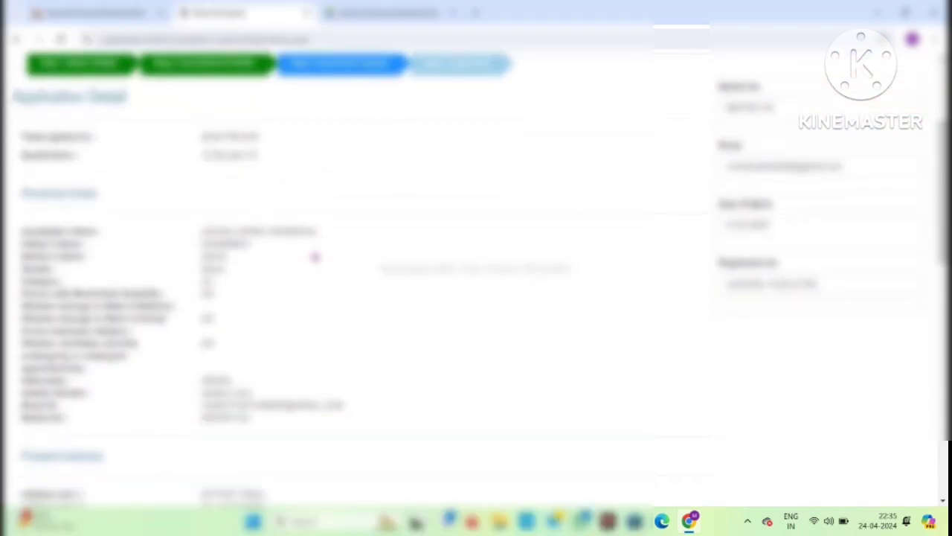
scroll(314, 257, "down", 5)
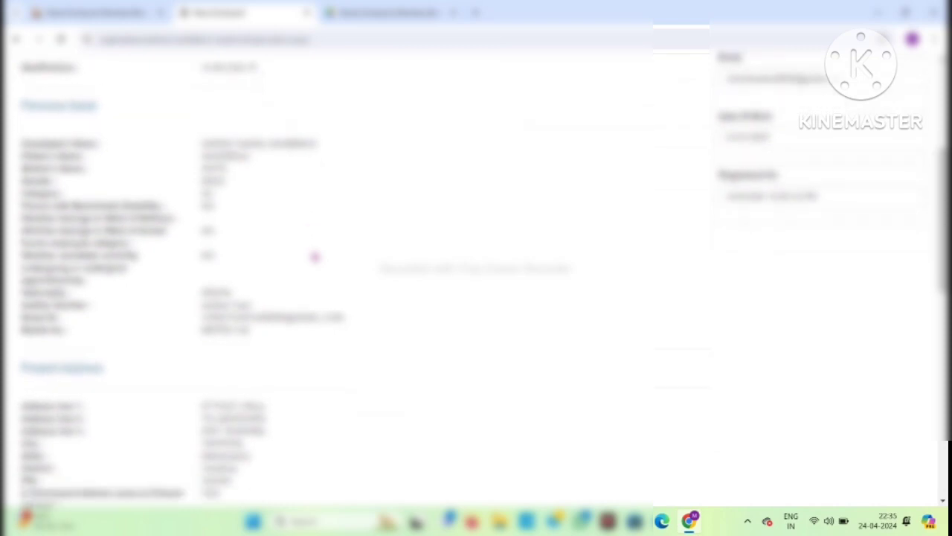
scroll(315, 257, "down", 8)
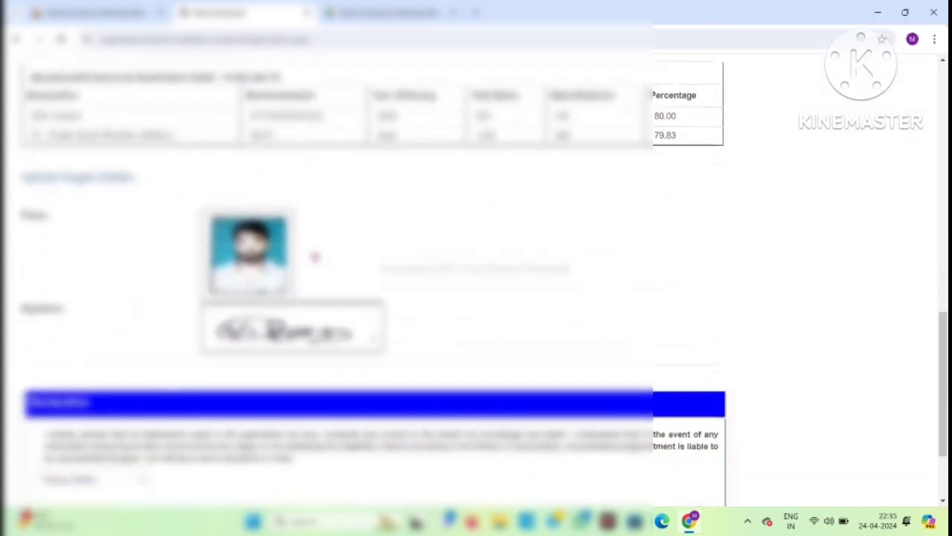